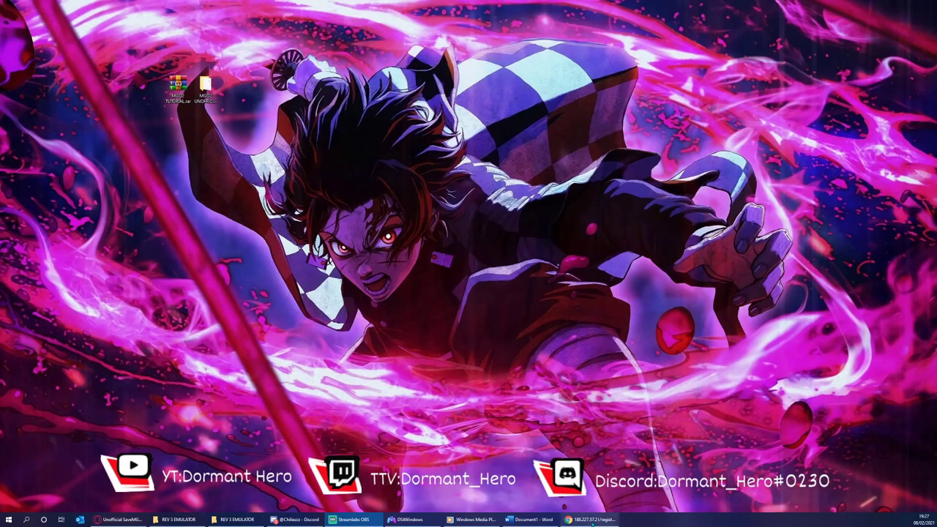
Review the name, display name, email and password fields on the server's registration page, and close the browser
{"action": "left_click", "coordinate": [592, 519]}
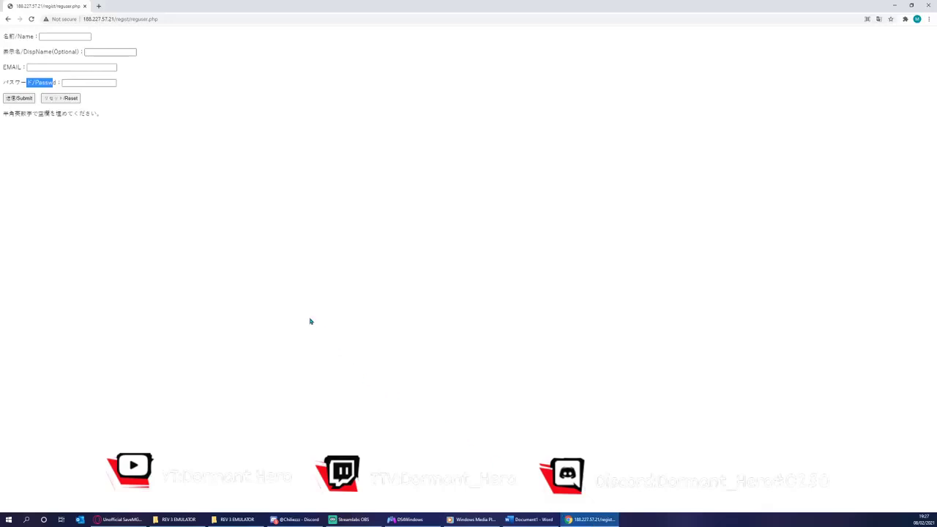
{"action": "left_click", "coordinate": [246, 249]}
{"action": "scroll", "coordinate": [75, 77], "scroll_direction": "up", "scroll_amount": 7, "text": "ctrl"}
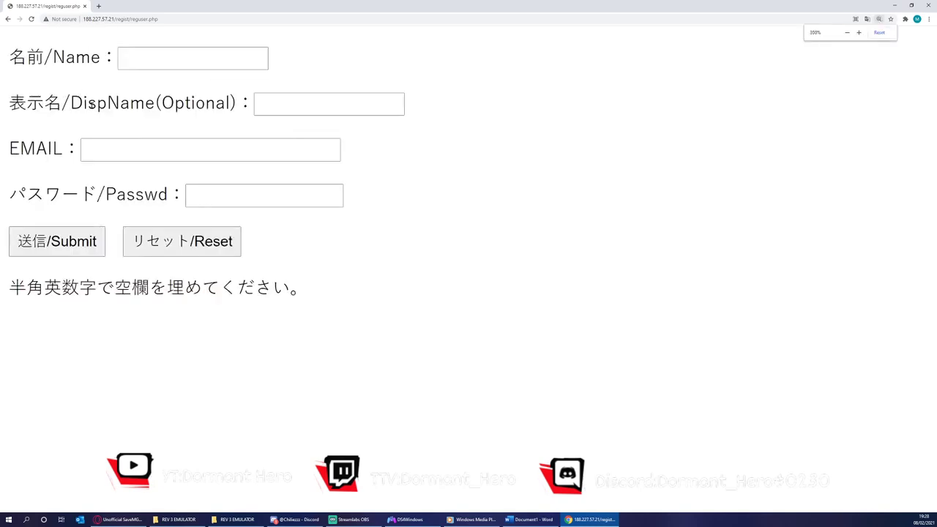
{"action": "left_click_drag", "start_coordinate": [11, 60], "coordinate": [153, 59]}
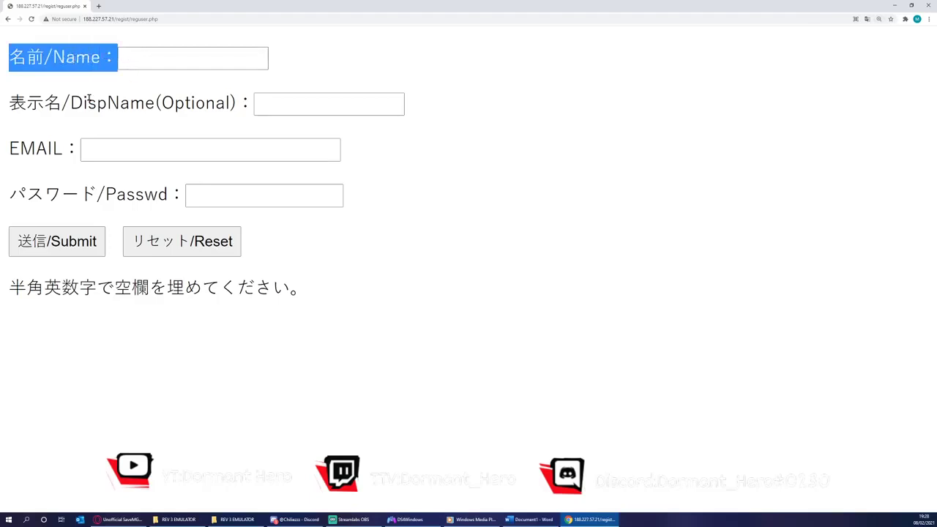
{"action": "left_click_drag", "start_coordinate": [45, 104], "coordinate": [239, 104]}
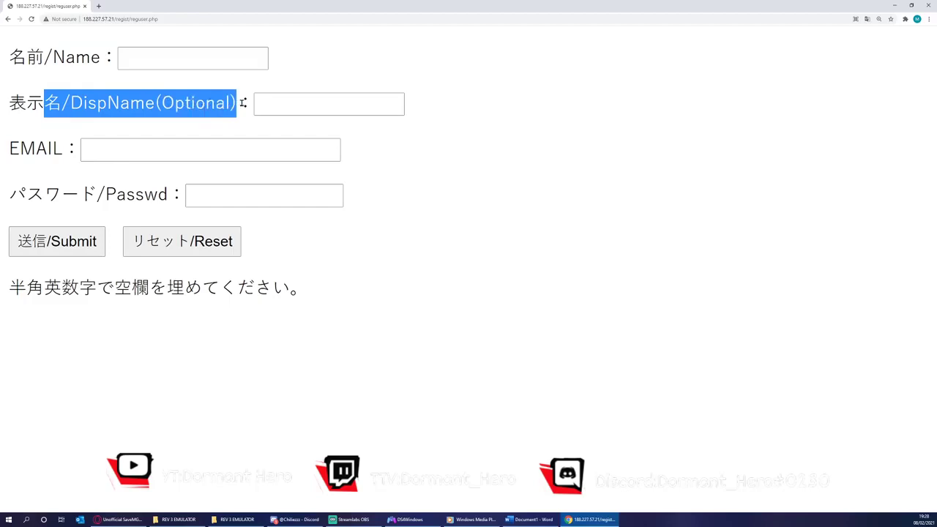
{"action": "left_click_drag", "start_coordinate": [23, 149], "coordinate": [88, 150]}
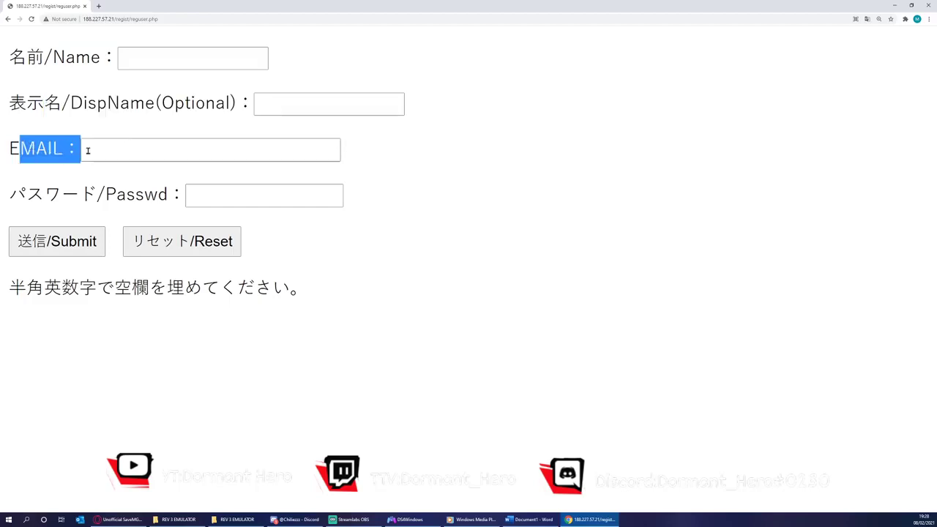
{"action": "left_click_drag", "start_coordinate": [63, 194], "coordinate": [223, 189]}
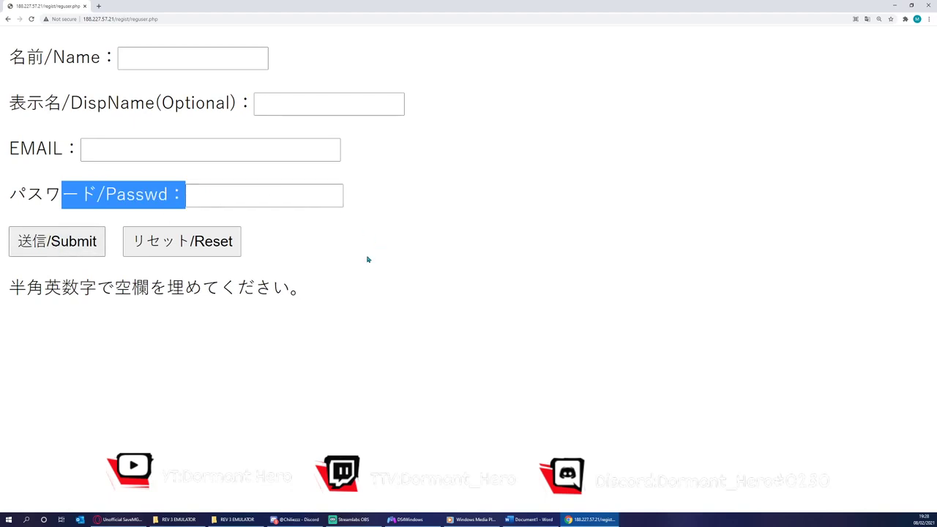
{"action": "key", "text": "ctrl+minus"}
{"action": "key", "text": "ctrl+minus"}
{"action": "key", "text": "ctrl+minus"}
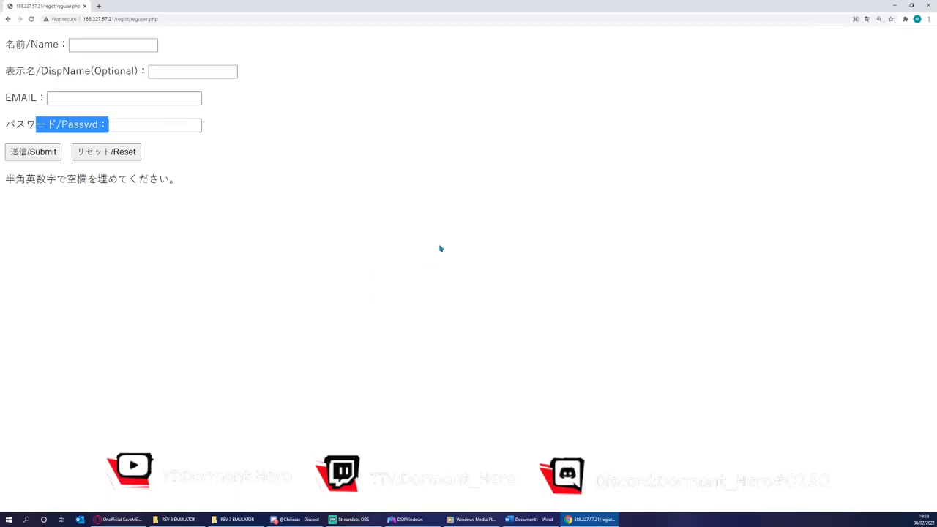
{"action": "left_click", "coordinate": [928, 5]}
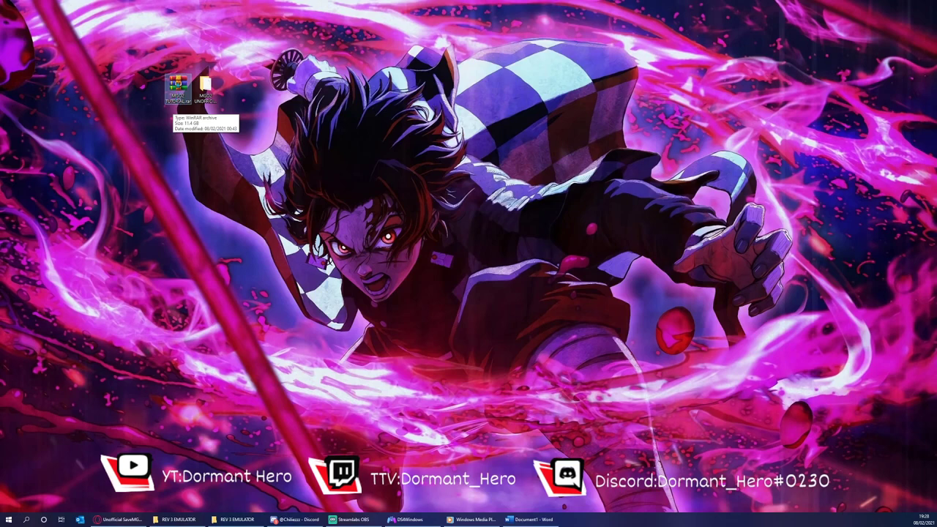
Open the MGO2 UNOFFICIAL PC folder on the desktop and look over the game folder, REV 3 EMULATOR and PS3UPDAT.PUP
{"action": "right_click", "coordinate": [182, 87]}
{"action": "left_click", "coordinate": [192, 126]}
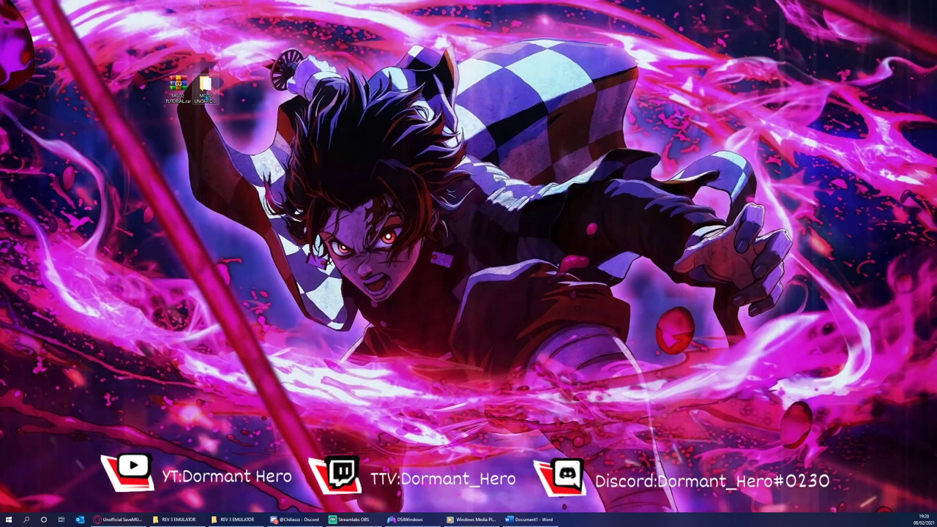
{"action": "left_click", "coordinate": [206, 91]}
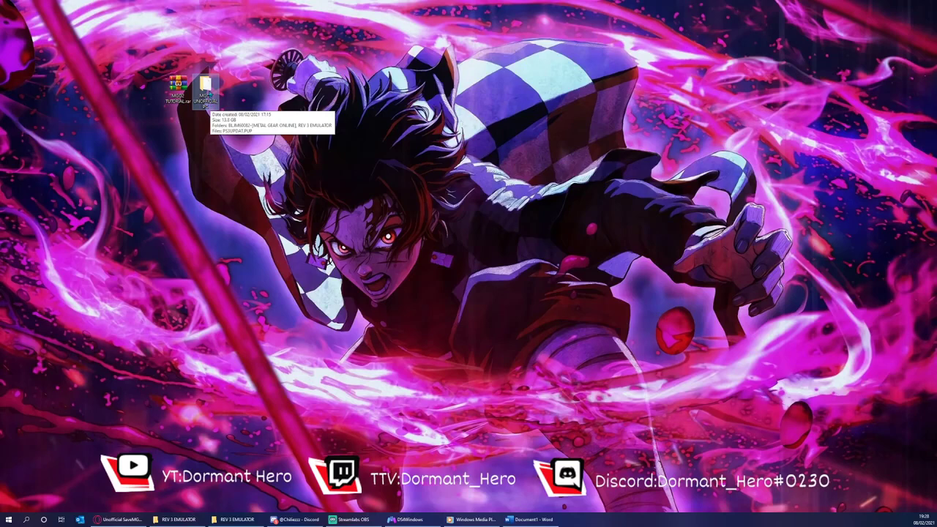
{"action": "double_click", "coordinate": [207, 91]}
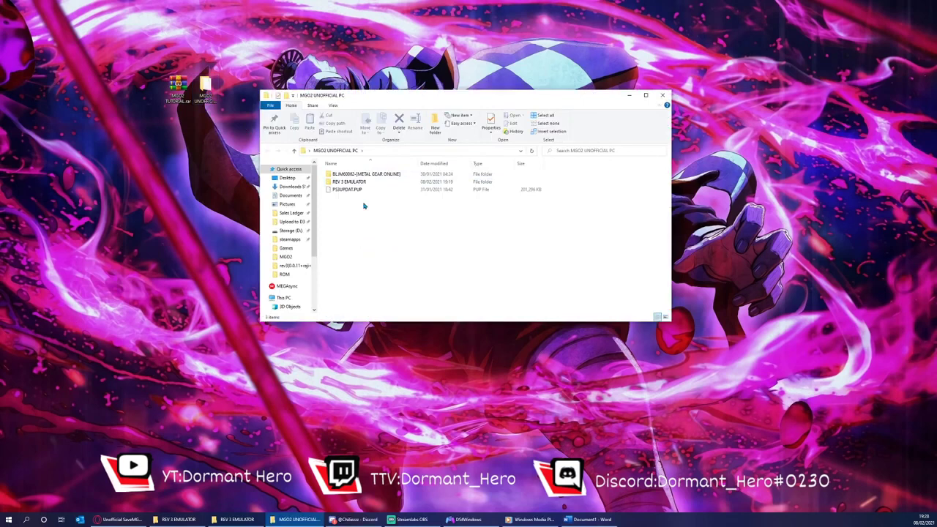
{"action": "left_click", "coordinate": [344, 176]}
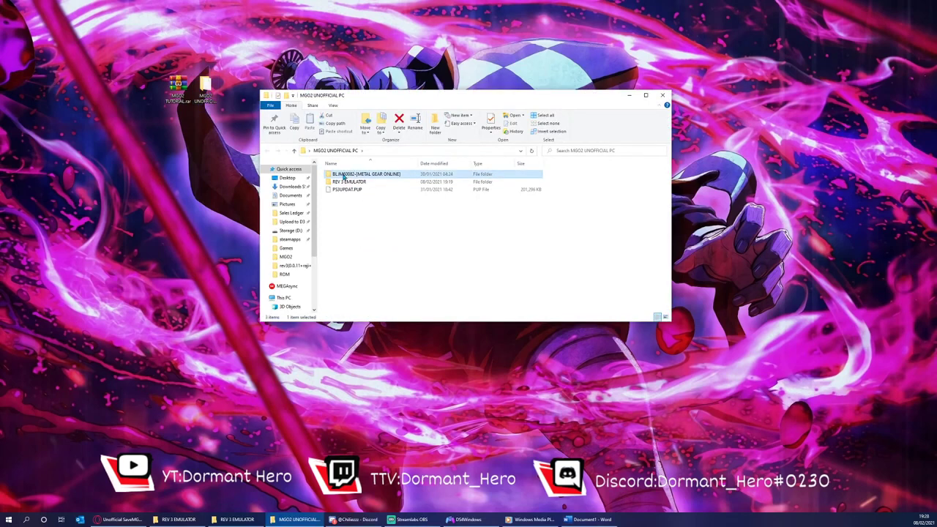
{"action": "left_click", "coordinate": [346, 182]}
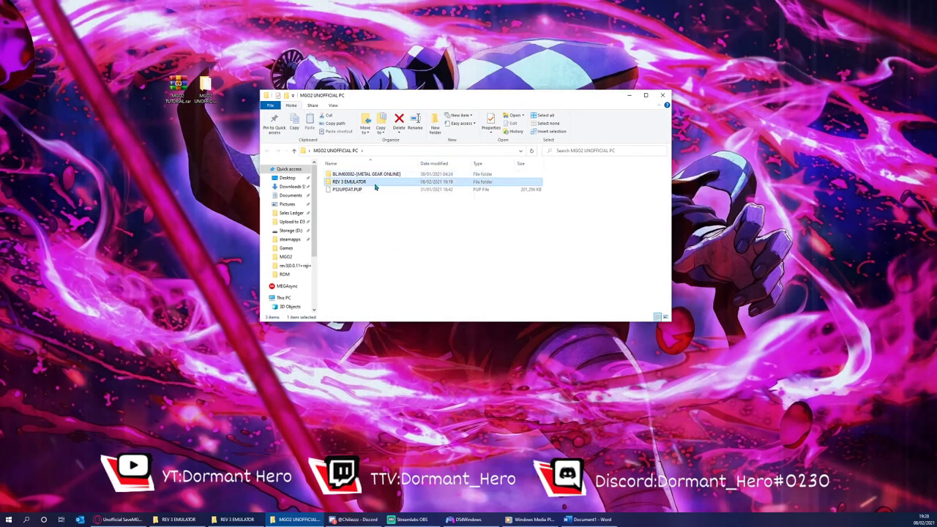
{"action": "left_click", "coordinate": [339, 192]}
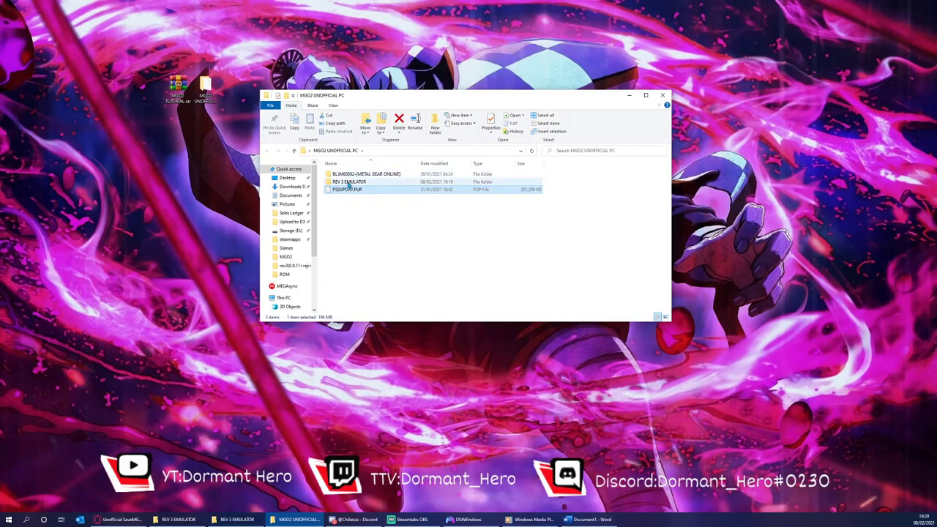
{"action": "left_click", "coordinate": [346, 183]}
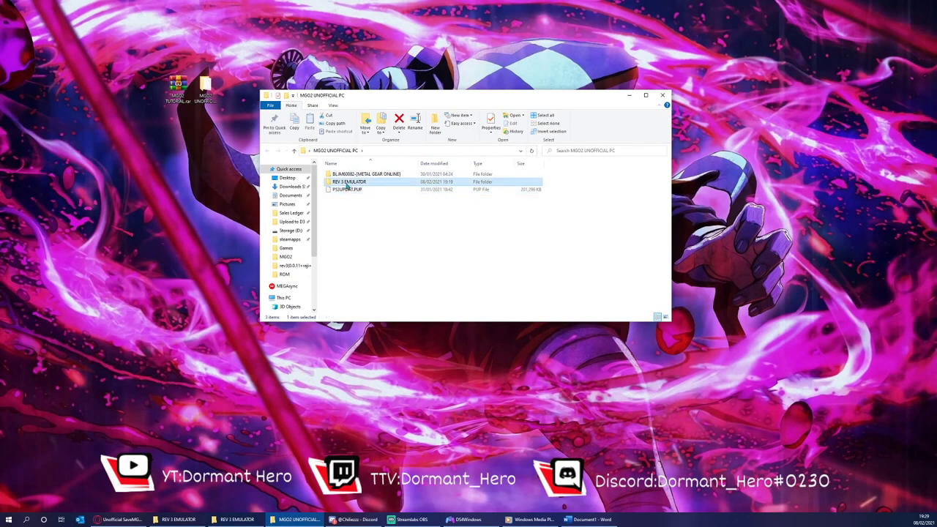
Launch rpcs3.exe from the REV 3 EMULATOR folder
{"action": "double_click", "coordinate": [363, 183]}
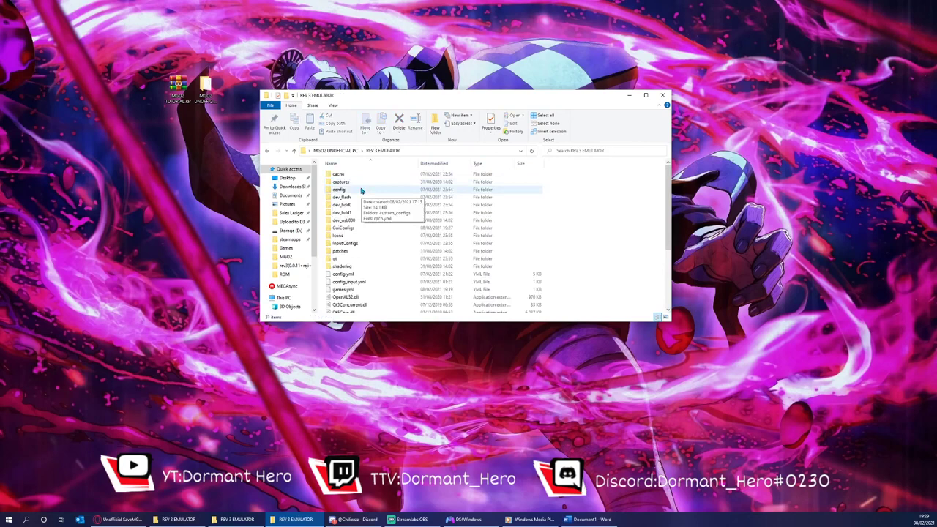
{"action": "scroll", "coordinate": [360, 214], "scroll_direction": "down", "scroll_amount": 5}
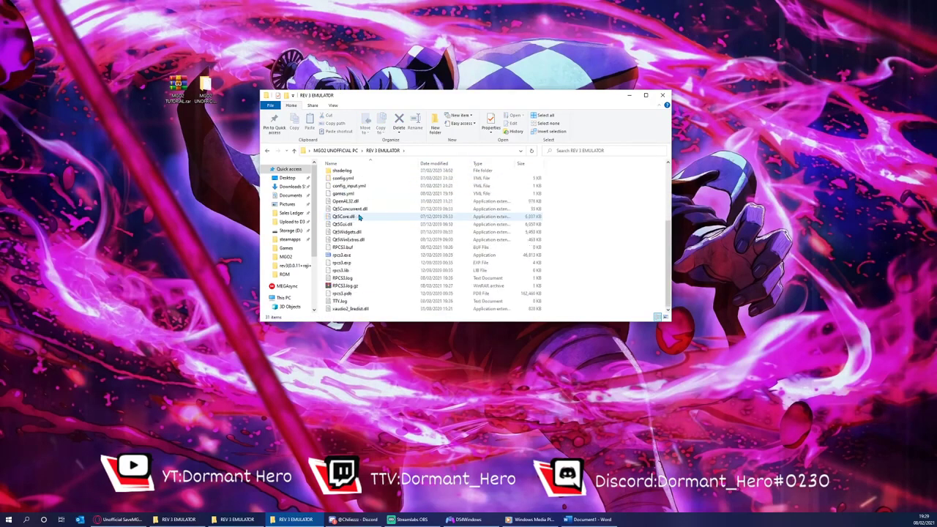
{"action": "left_click", "coordinate": [440, 256]}
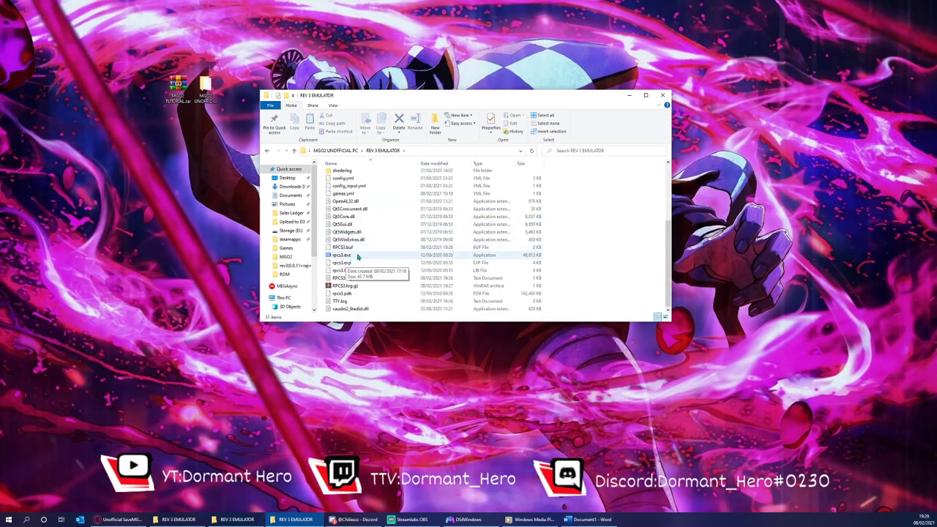
{"action": "double_click", "coordinate": [358, 256]}
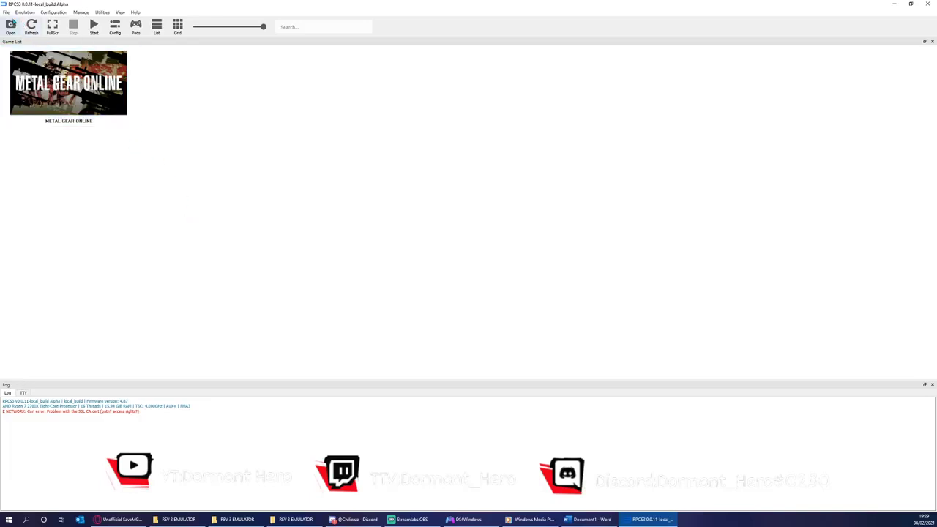
Install the PS3 firmware from PS3UPDAT.PUP in the MGO2 UNOFFICIAL PC folder
{"action": "left_click", "coordinate": [6, 13]}
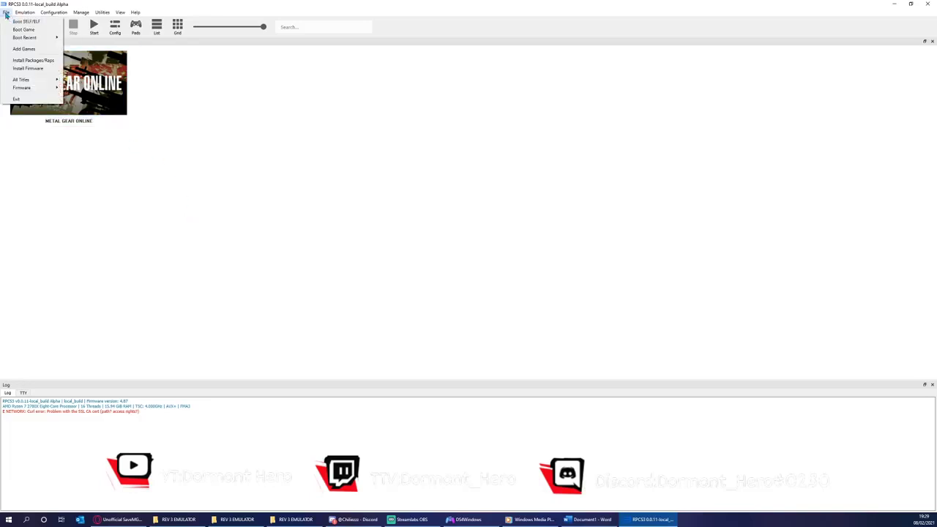
{"action": "left_click", "coordinate": [30, 69]}
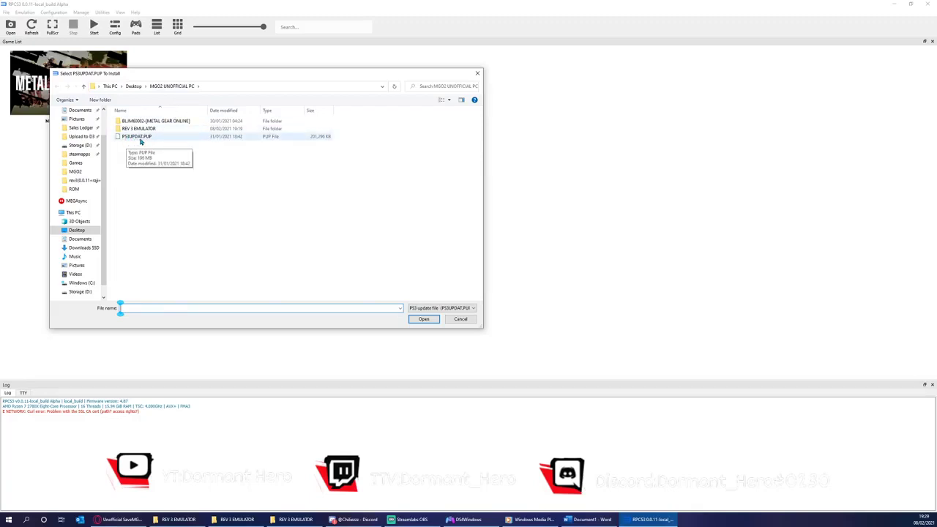
{"action": "double_click", "coordinate": [140, 138]}
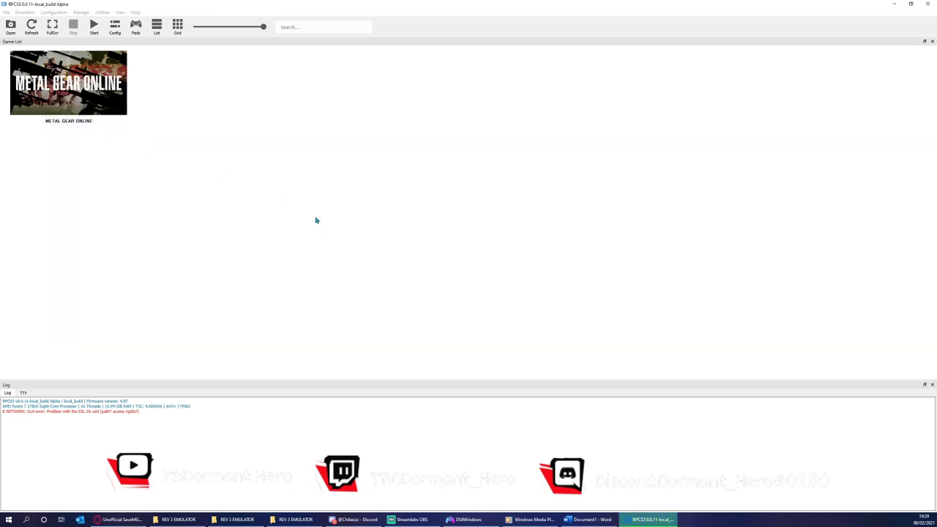
{"action": "key", "text": "Return"}
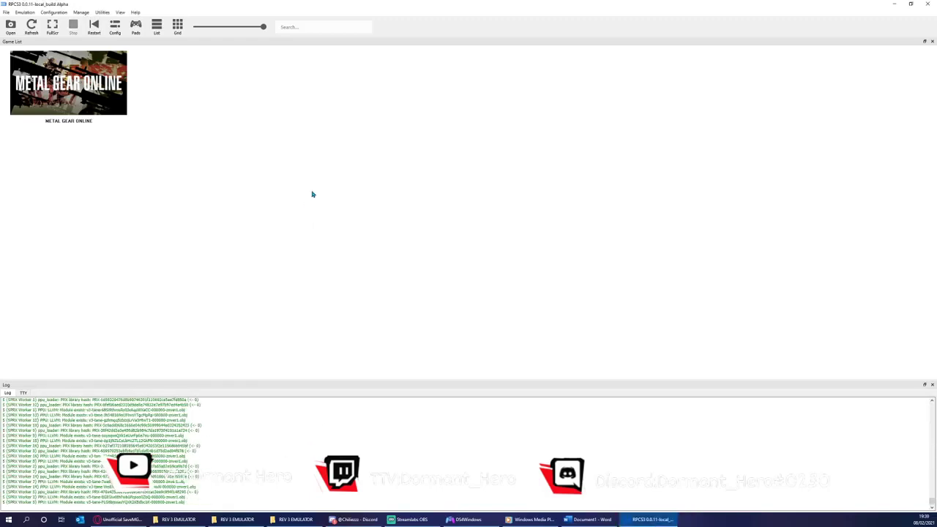
Boot the game from the BLJM60082-[METAL GEAR ONLINE] folder, and exit it at the autosave notice
{"action": "left_click", "coordinate": [86, 76]}
{"action": "left_click", "coordinate": [10, 13]}
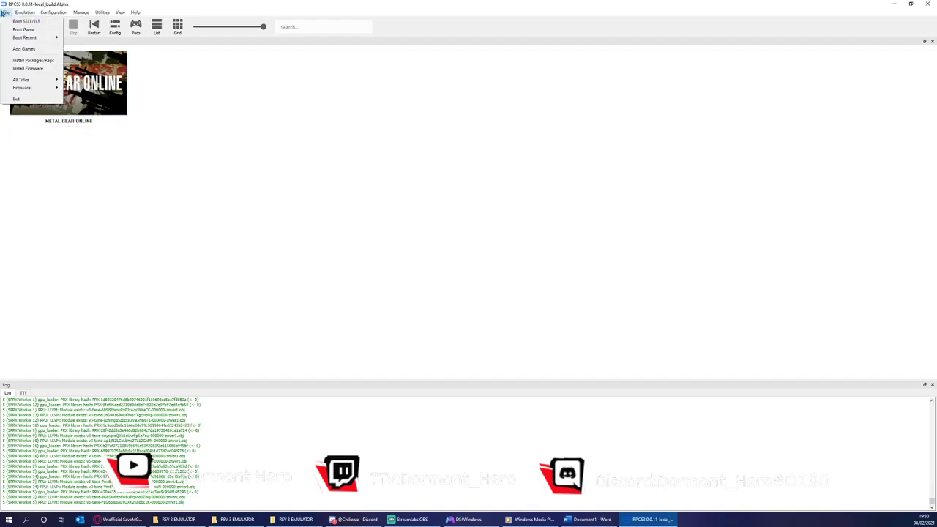
{"action": "left_click", "coordinate": [14, 29]}
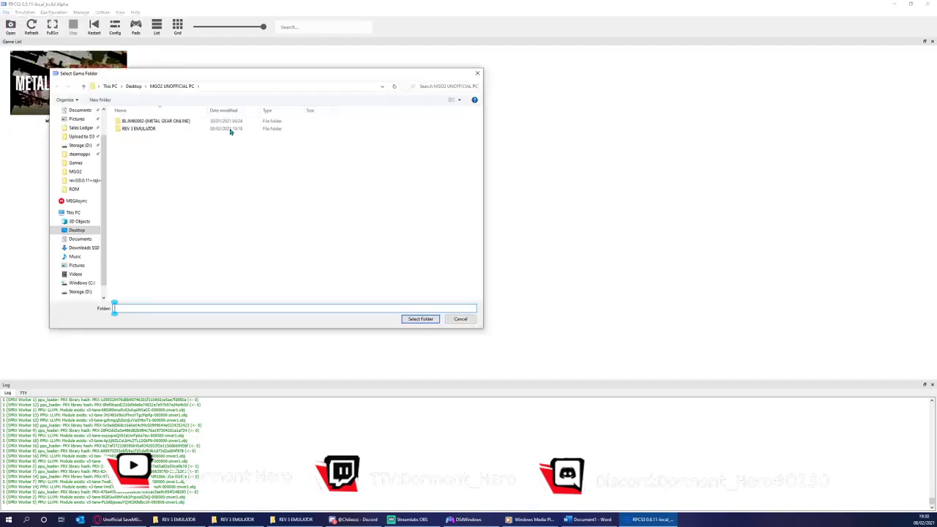
{"action": "left_click", "coordinate": [154, 122]}
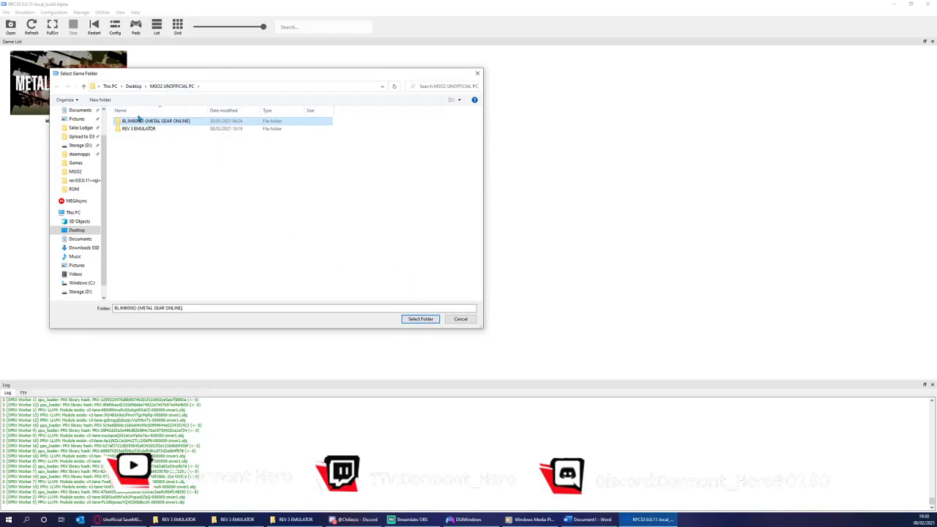
{"action": "left_click", "coordinate": [421, 319]}
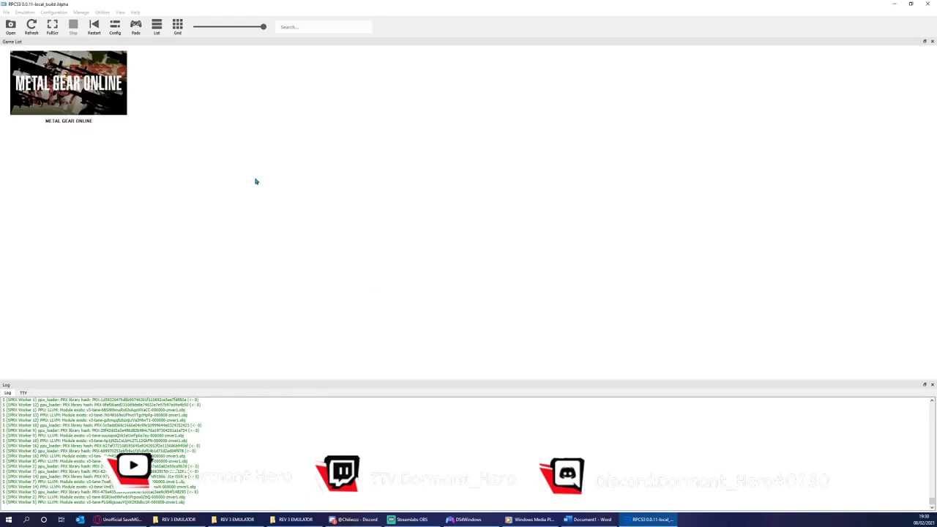
{"action": "left_click", "coordinate": [80, 78]}
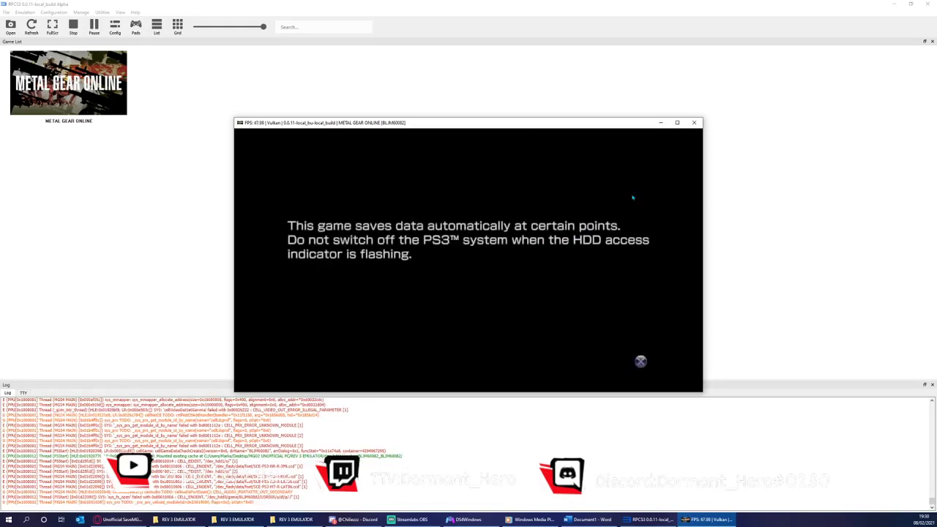
{"action": "left_click", "coordinate": [694, 124]}
{"action": "left_click", "coordinate": [459, 276]}
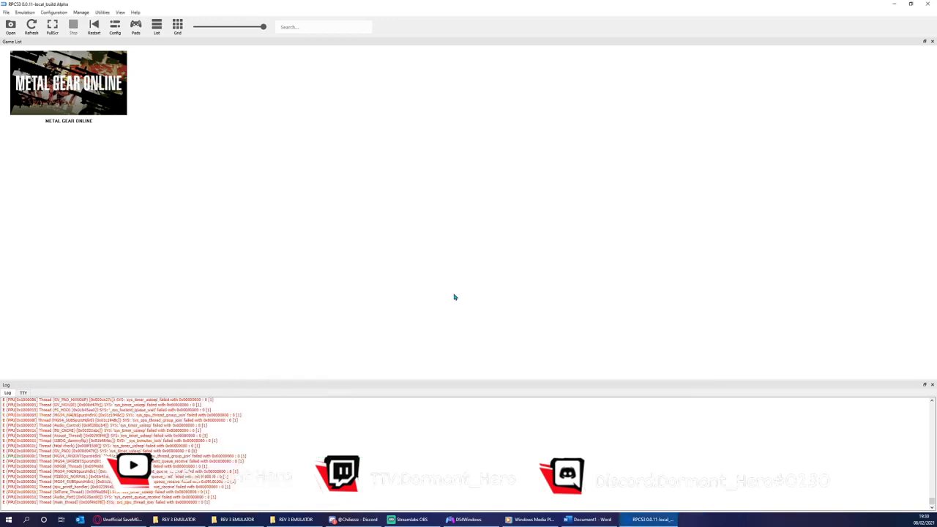
Review the Player 1 gamepad settings and leave them without saving
{"action": "left_click", "coordinate": [110, 96]}
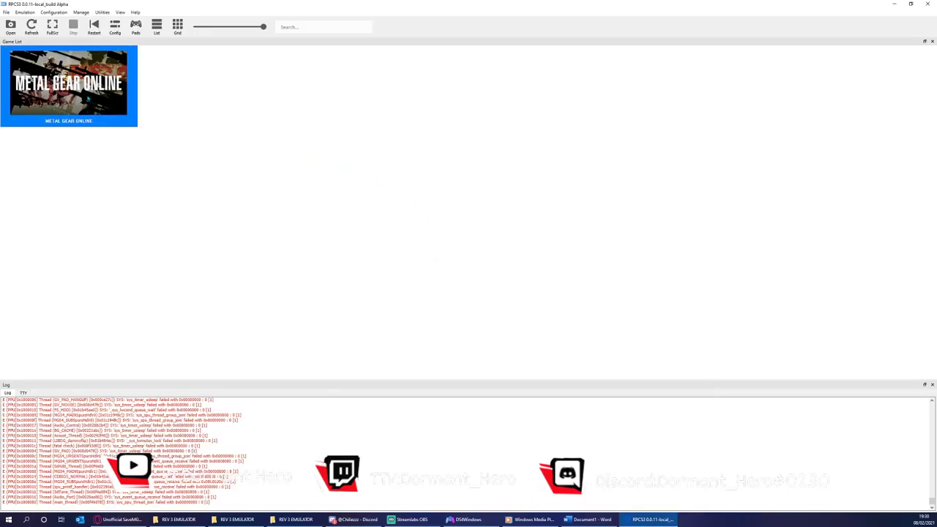
{"action": "left_click", "coordinate": [136, 30]}
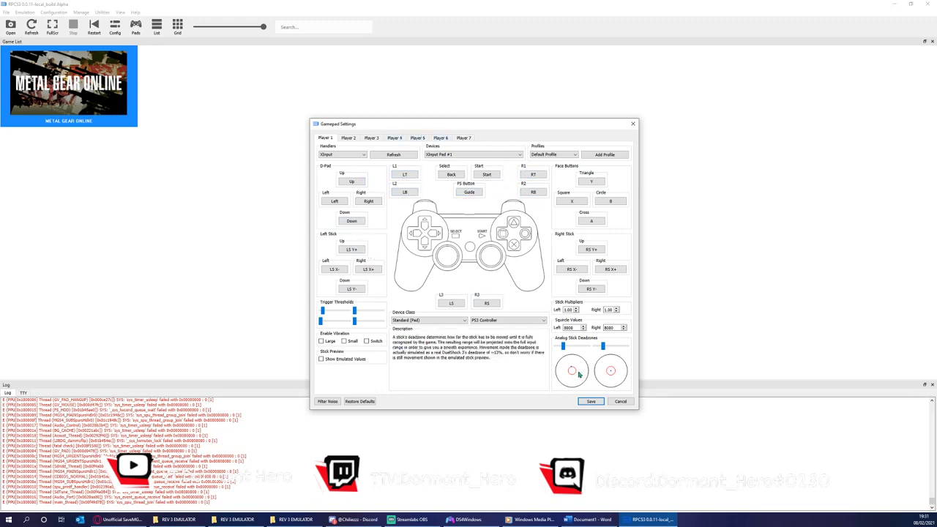
{"action": "left_click", "coordinate": [618, 402]}
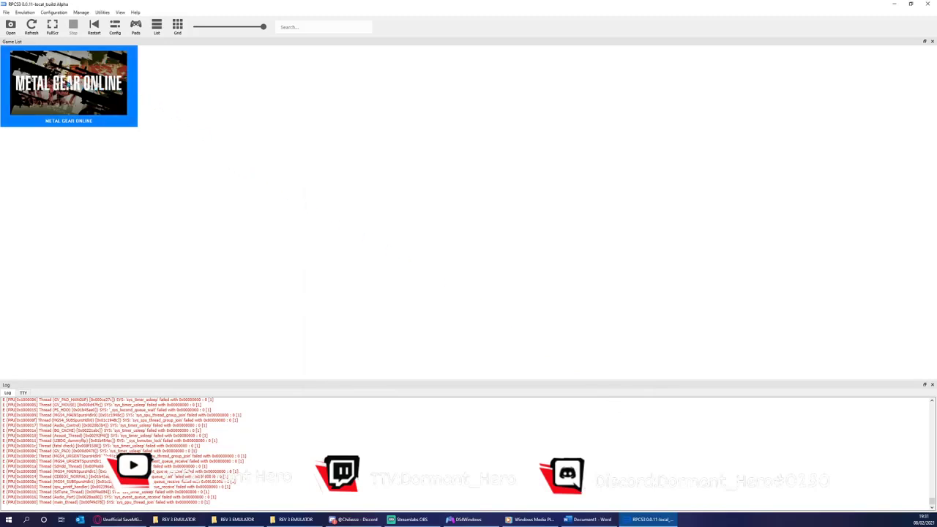
Create a custom configuration for METAL GEAR ONLINE and set its SPU Block Size to Mega
{"action": "right_click", "coordinate": [78, 86]}
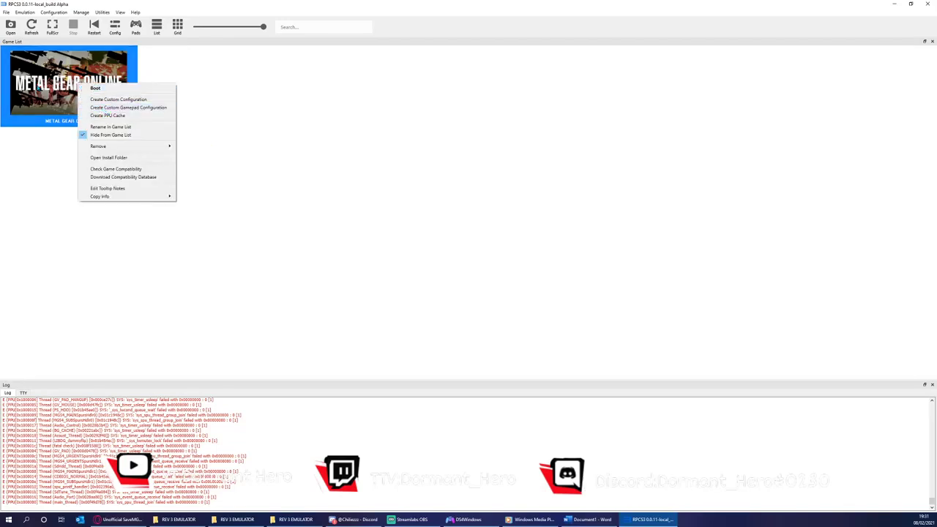
{"action": "left_click", "coordinate": [95, 103]}
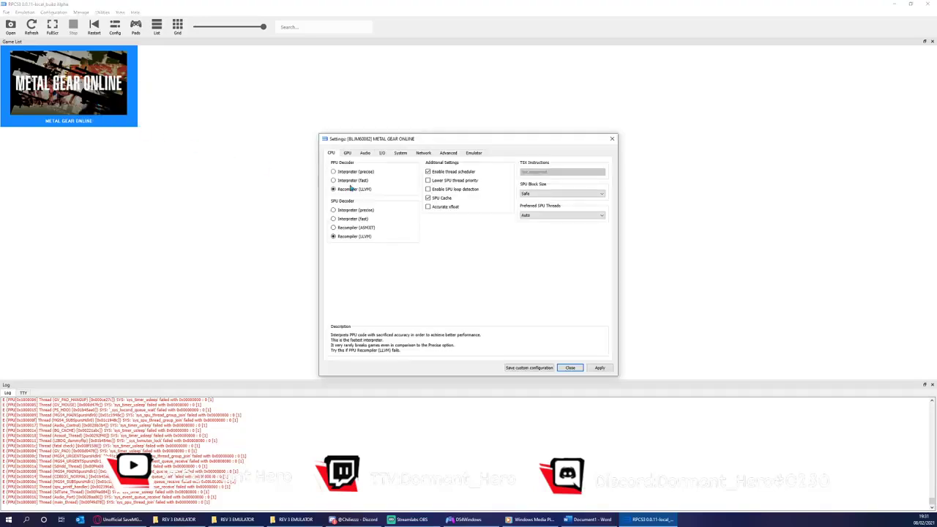
{"action": "left_click", "coordinate": [580, 194]}
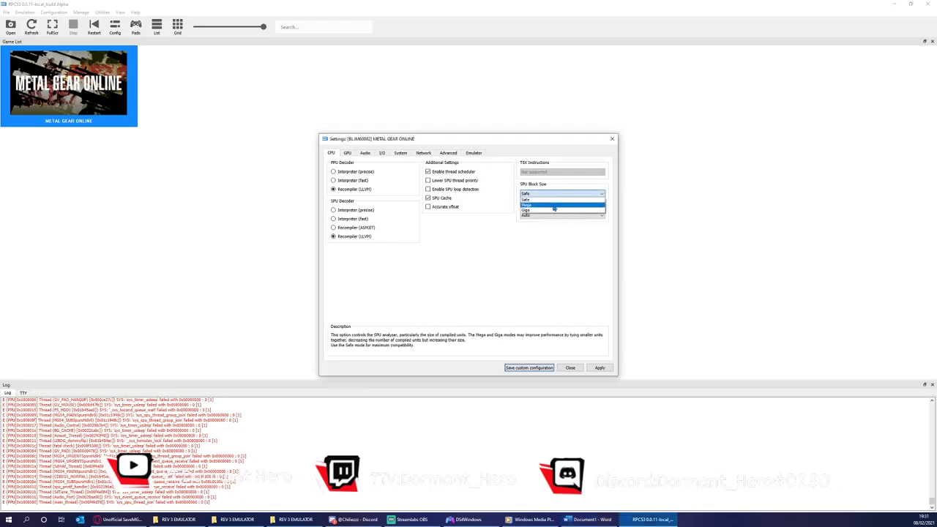
{"action": "left_click", "coordinate": [554, 205]}
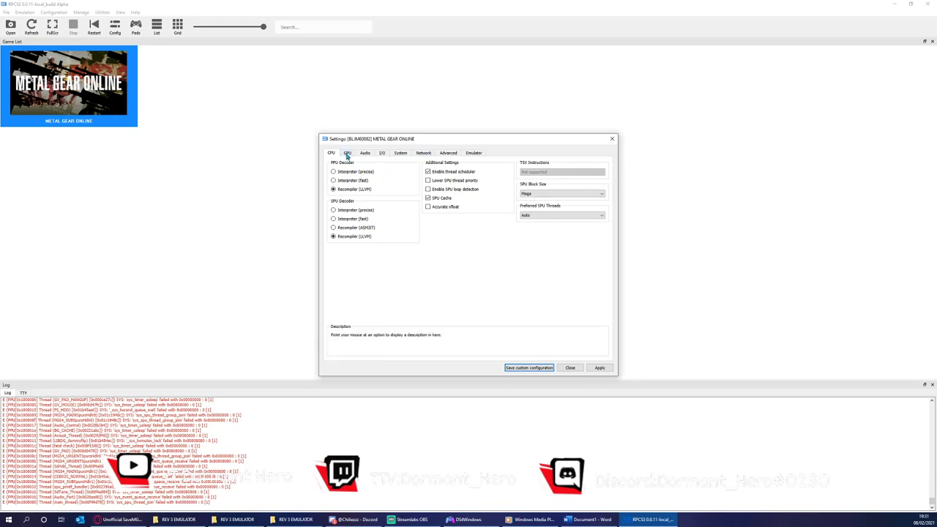
Raise the GPU Resolution Scale to 200% (2560x1440) in the game's custom configuration
{"action": "left_click", "coordinate": [347, 153]}
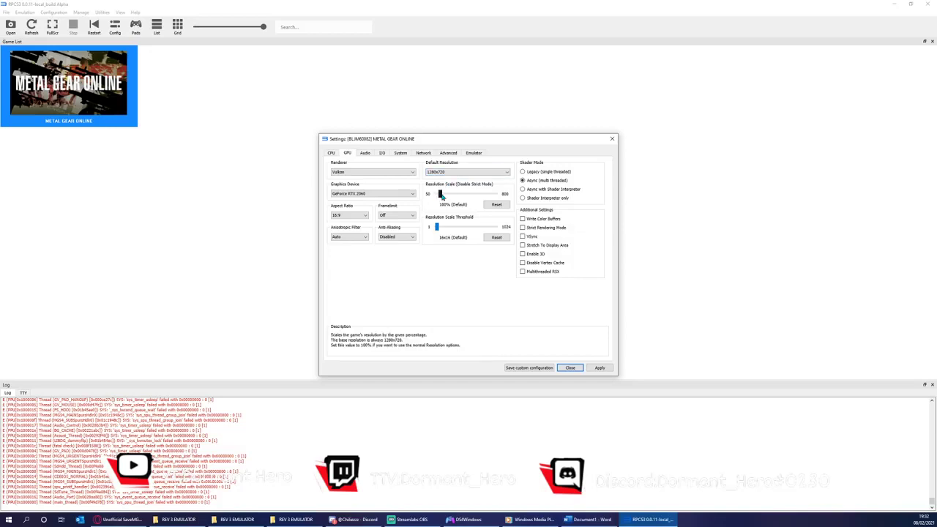
{"action": "key", "text": "Tab"}
{"action": "left_click_drag", "start_coordinate": [442, 196], "coordinate": [451, 197]}
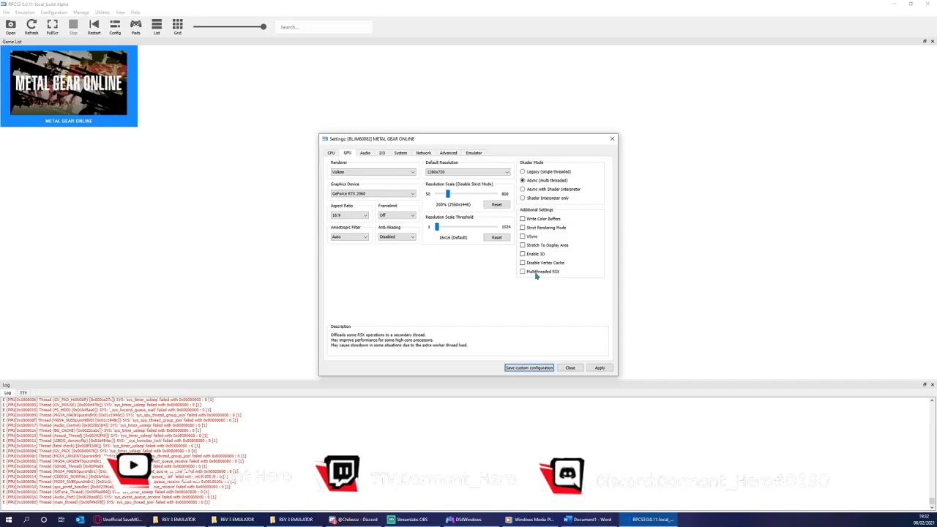
Set the audio channels to Surround 7.1 and choose the Logitech G733 Gaming Headset microphone as Mic1
{"action": "left_click", "coordinate": [365, 154]}
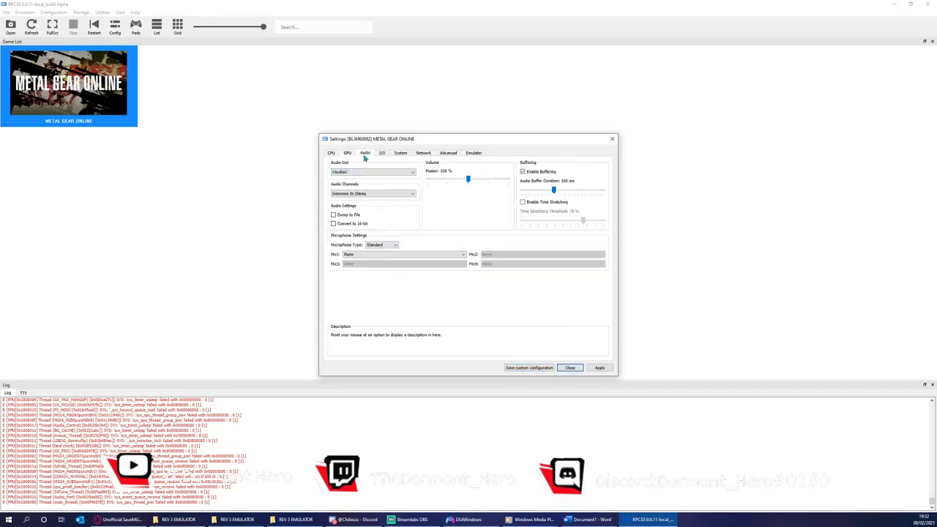
{"action": "left_click", "coordinate": [374, 193]}
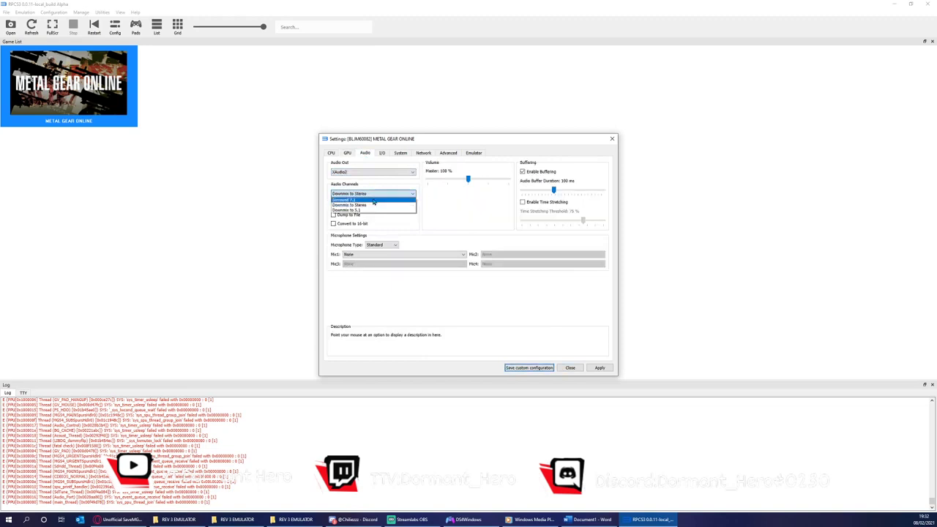
{"action": "left_click", "coordinate": [373, 200]}
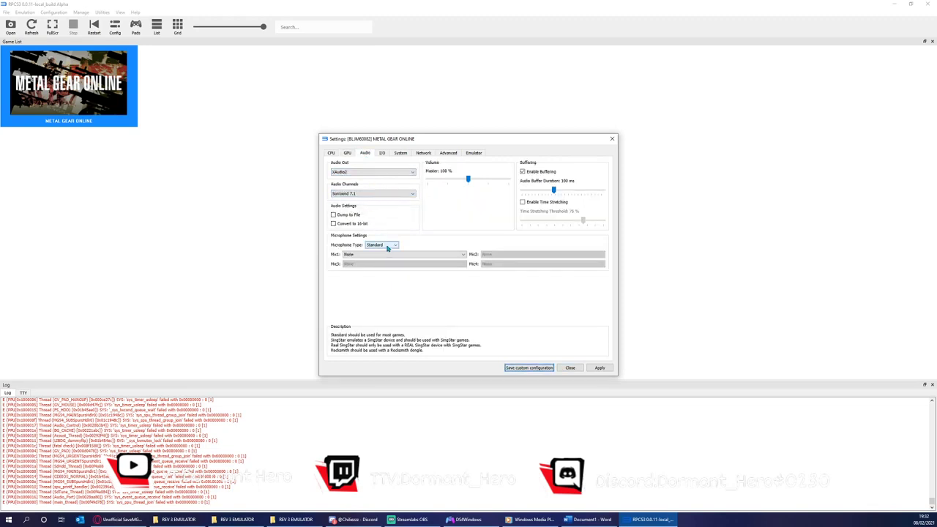
{"action": "left_click", "coordinate": [388, 248]}
{"action": "left_click", "coordinate": [431, 243]}
{"action": "left_click", "coordinate": [429, 254]}
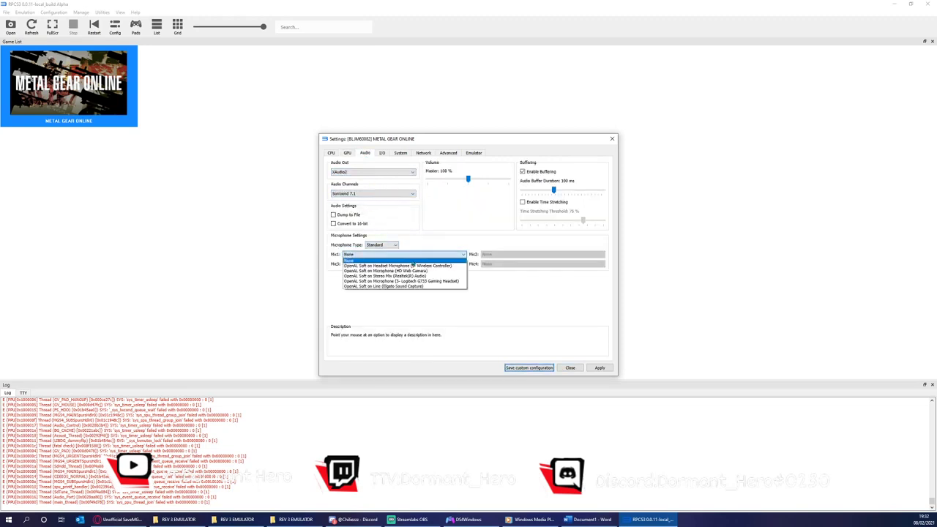
{"action": "left_click", "coordinate": [430, 283]}
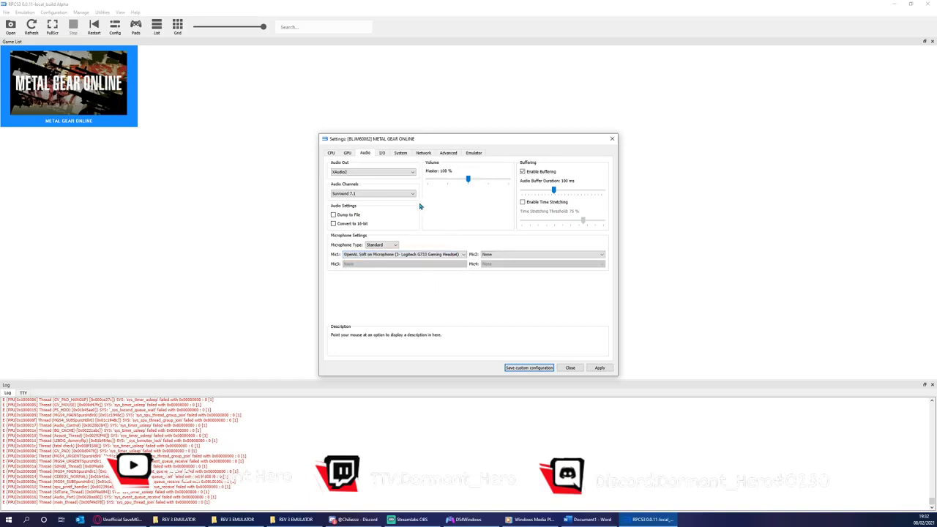
Review the I/O, System and Network settings, including the DNS and IP/Hosts switches entries
{"action": "left_click", "coordinate": [382, 154]}
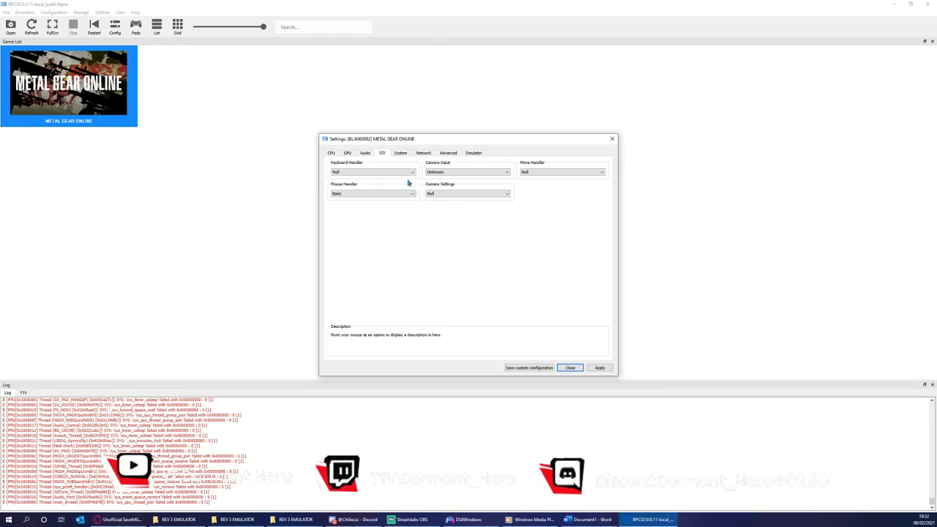
{"action": "left_click", "coordinate": [402, 154]}
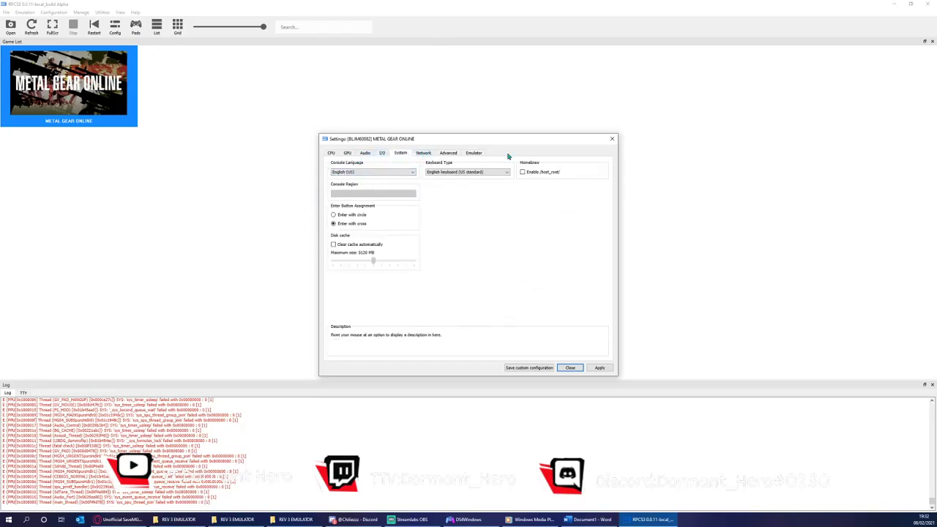
{"action": "left_click", "coordinate": [424, 153]}
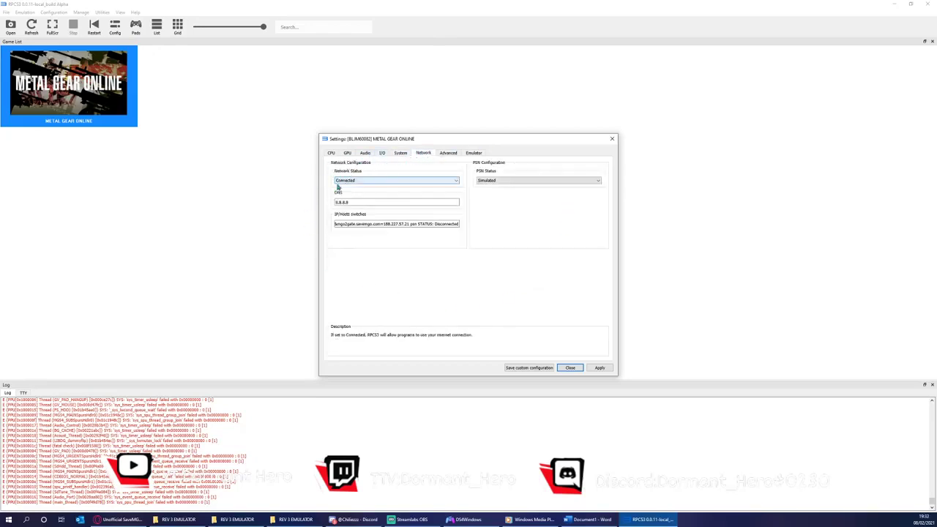
{"action": "left_click_drag", "start_coordinate": [358, 203], "coordinate": [457, 224]}
{"action": "left_click", "coordinate": [335, 224]}
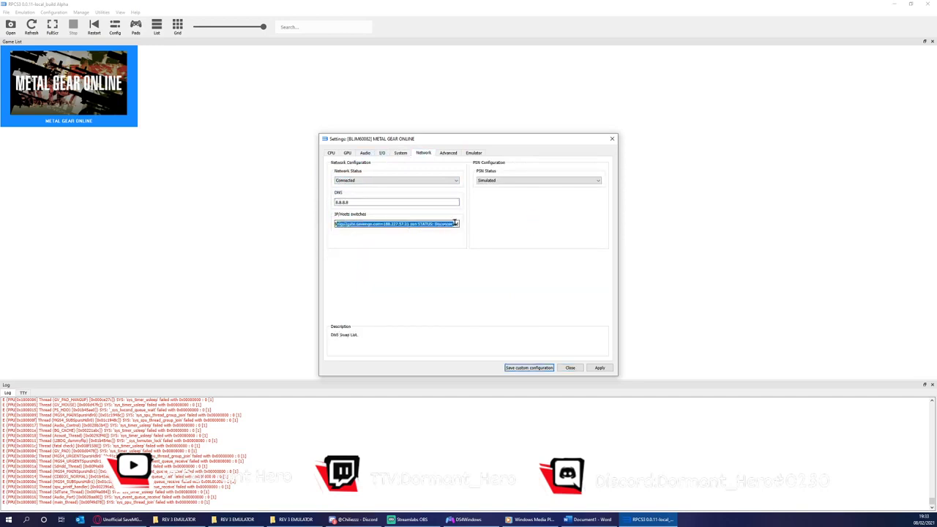
Enable Accurate RSX reservation access, set Sleep Timers Accuracy to All Timers and limit the maximum number of SPURS threads to 3
{"action": "left_click", "coordinate": [444, 154]}
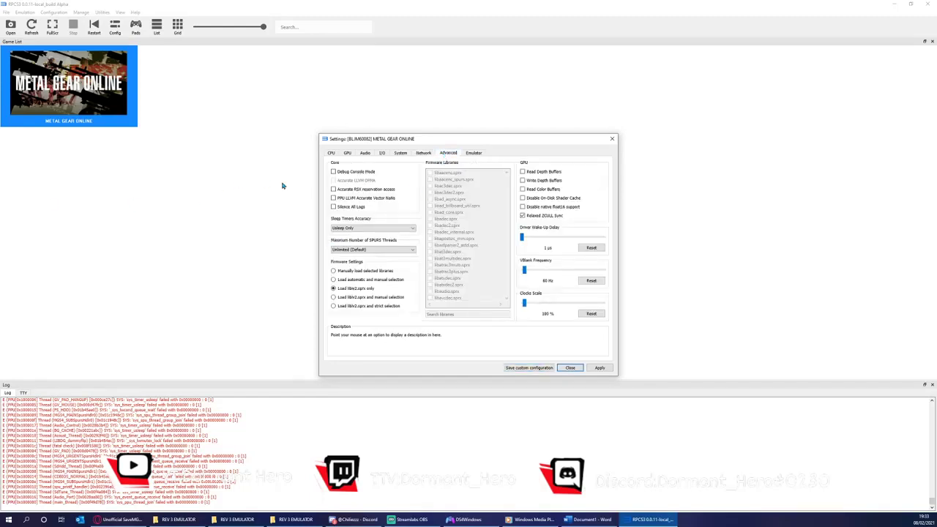
{"action": "left_click", "coordinate": [334, 190]}
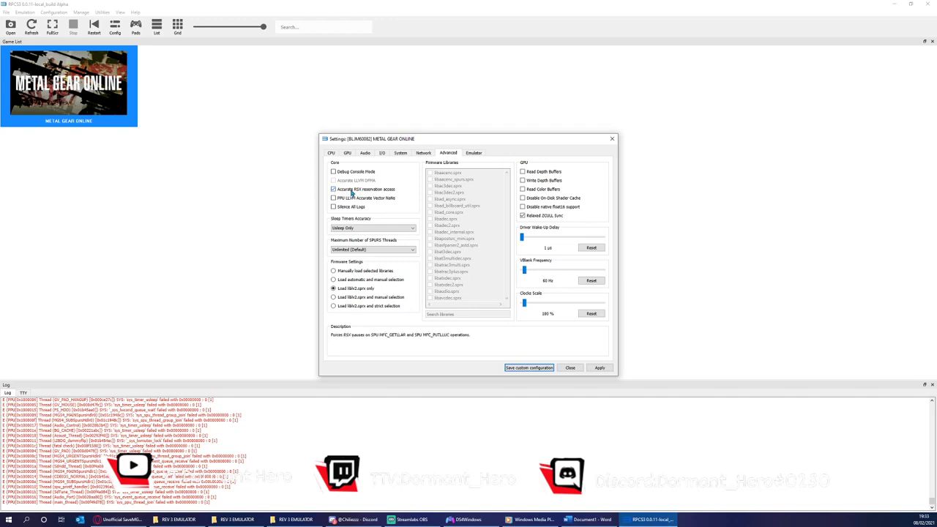
{"action": "left_click", "coordinate": [369, 228]}
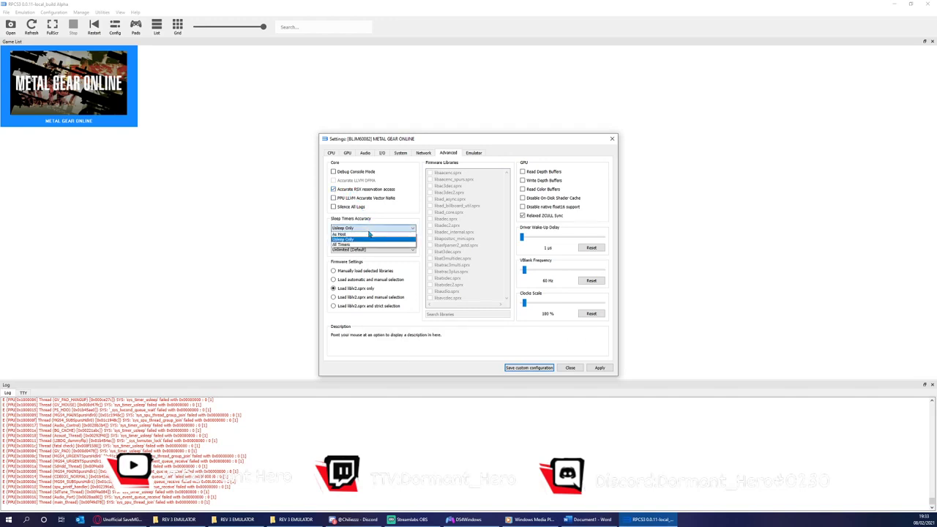
{"action": "left_click", "coordinate": [367, 245]}
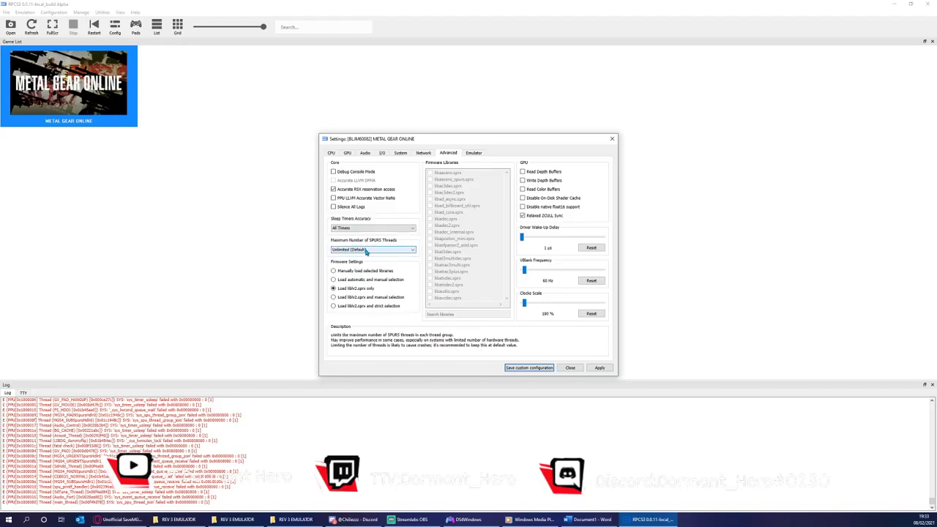
{"action": "left_click", "coordinate": [366, 251]}
{"action": "left_click", "coordinate": [352, 270]}
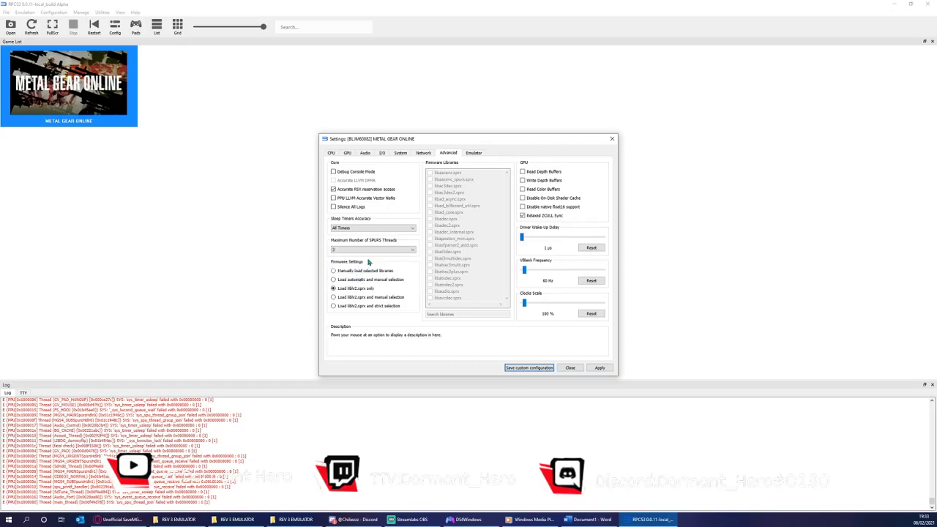
{"action": "left_click", "coordinate": [374, 251]}
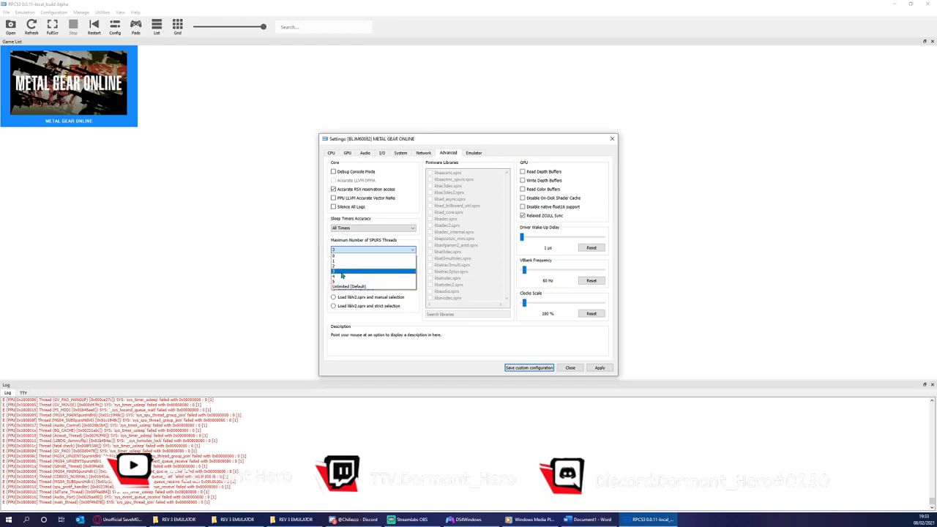
{"action": "left_click", "coordinate": [411, 251]}
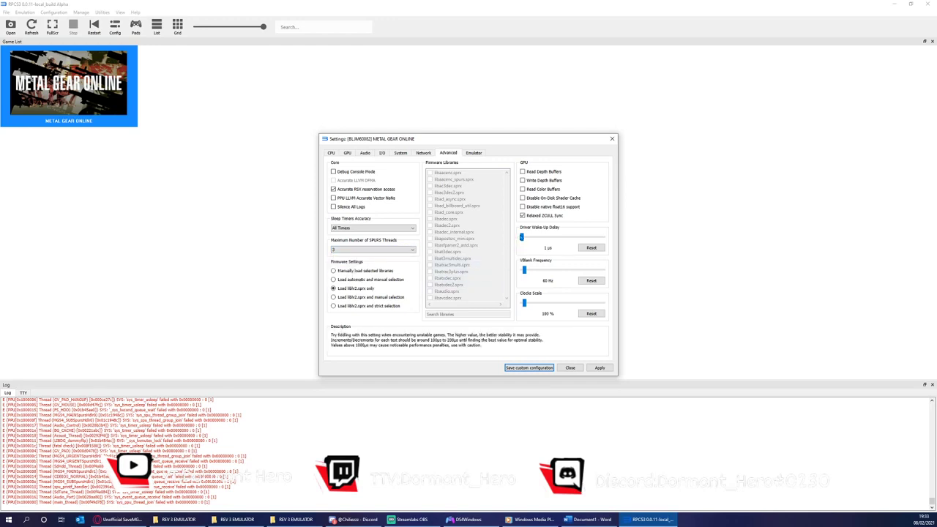
Set the Driver Wake-Up Delay to 200 µs and raise the VBlank Frequency
{"action": "left_click_drag", "start_coordinate": [526, 238], "coordinate": [526, 244]}
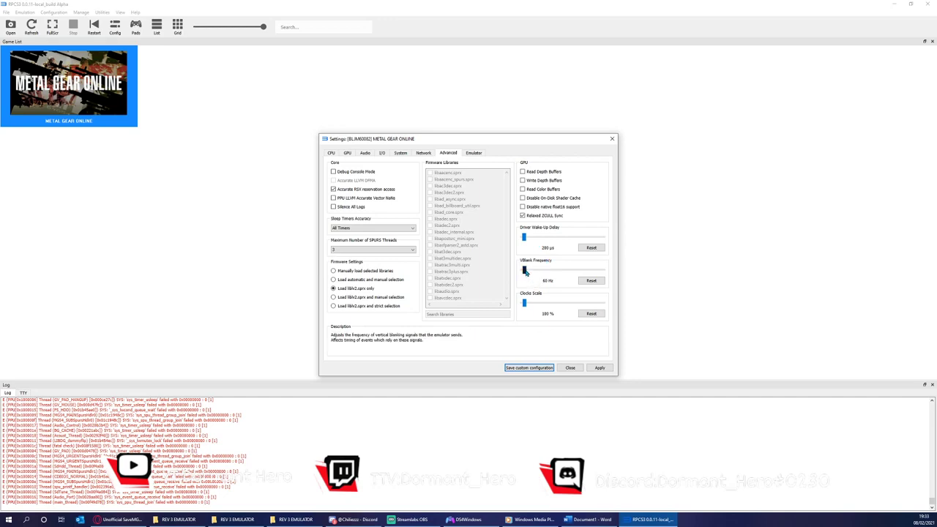
{"action": "left_click_drag", "start_coordinate": [525, 271], "coordinate": [537, 272]}
{"action": "mouse_move", "coordinate": [537, 271]}
{"action": "left_mouse_down"}
{"action": "mouse_move", "coordinate": [606, 277]}
{"action": "mouse_move", "coordinate": [542, 273]}
{"action": "mouse_move", "coordinate": [540, 289]}
{"action": "left_mouse_up"}
Check the Emulator settings, and apply and save the custom configuration
{"action": "left_click", "coordinate": [474, 154]}
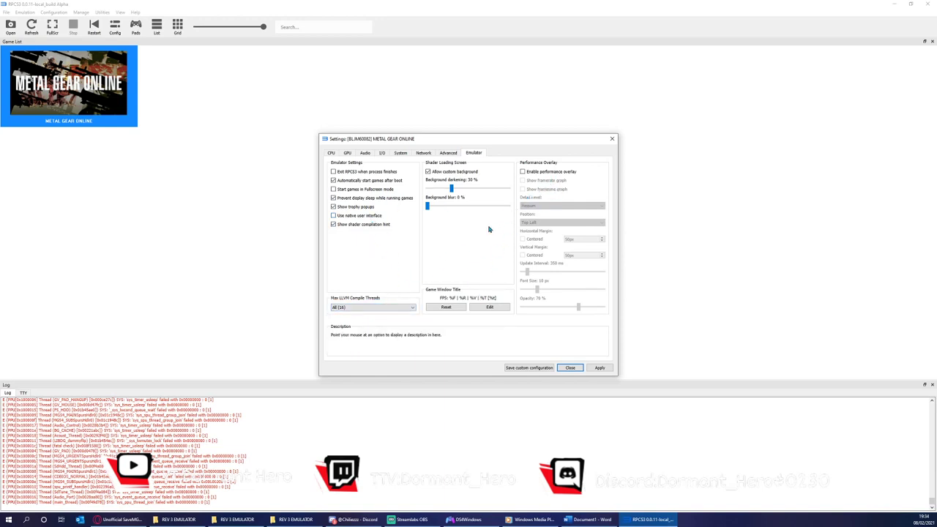
{"action": "left_click", "coordinate": [587, 369]}
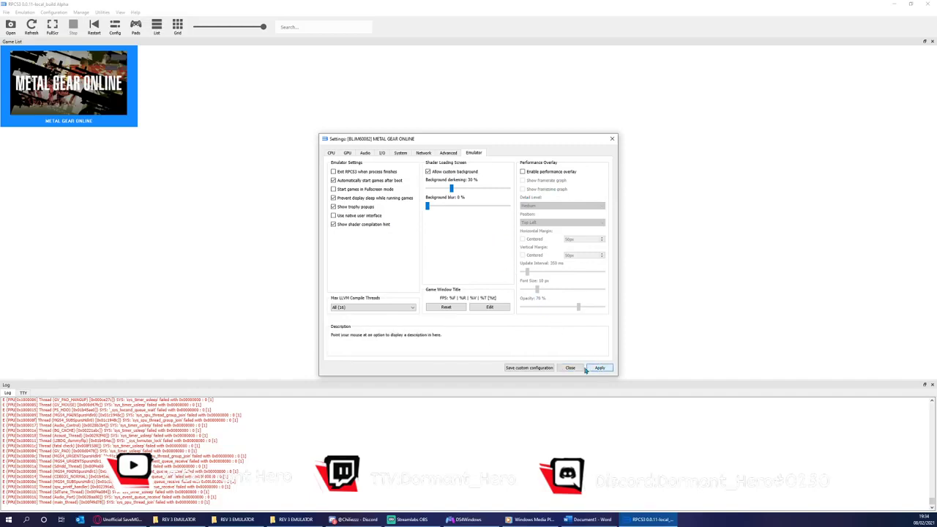
{"action": "left_click", "coordinate": [533, 368]}
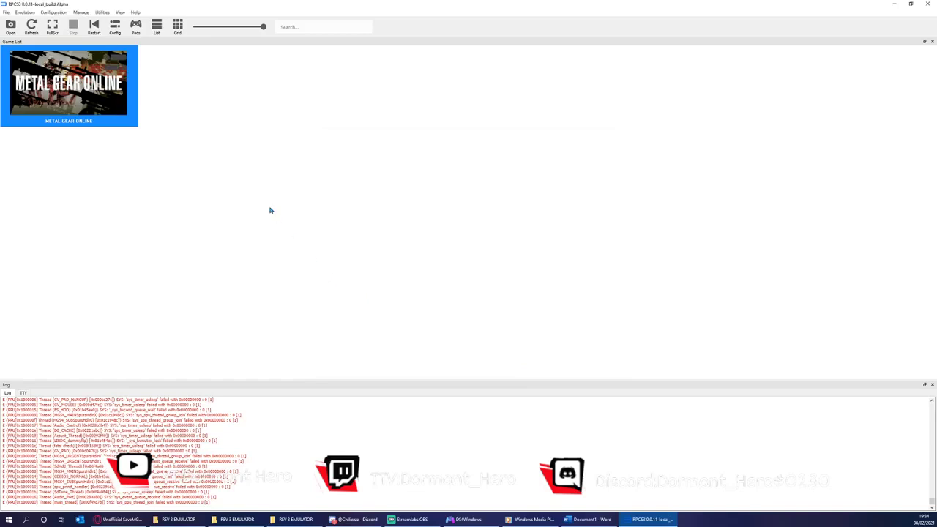
Boot METAL GEAR ONLINE with the custom configuration, accept the server agreement and dismiss the error dialog at login
{"action": "right_click", "coordinate": [93, 95]}
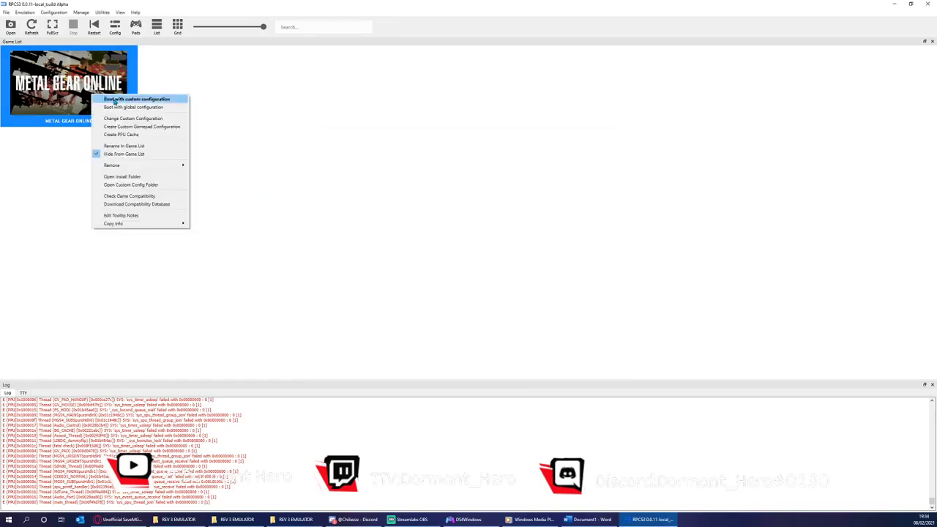
{"action": "left_click", "coordinate": [114, 100]}
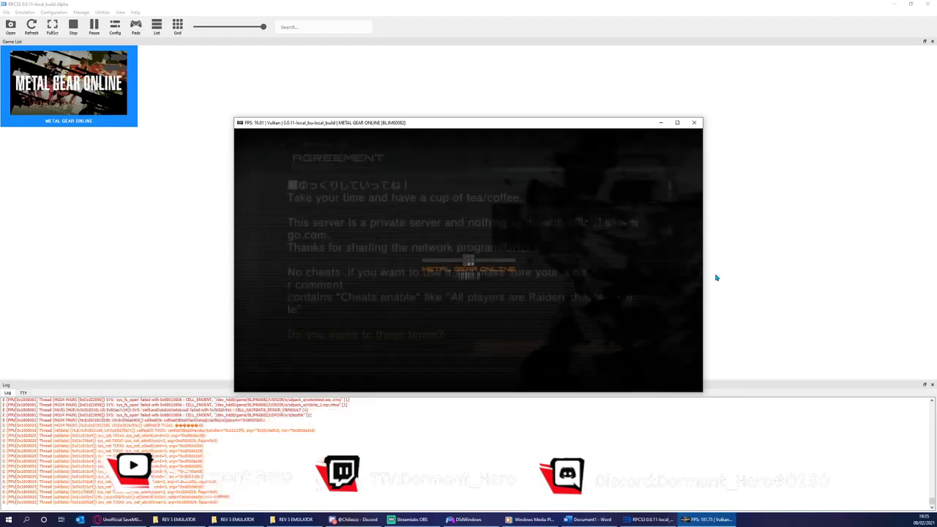
{"action": "key", "text": "Return"}
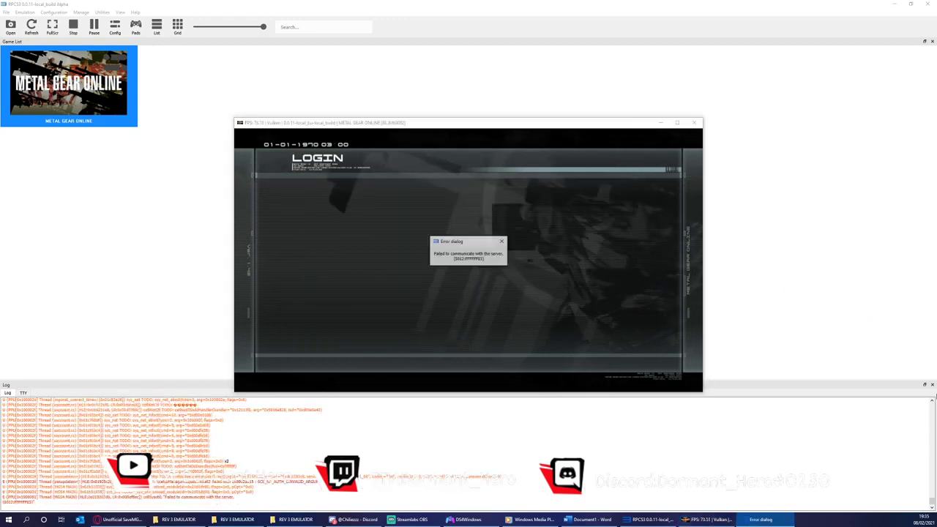
{"action": "left_click", "coordinate": [502, 240]}
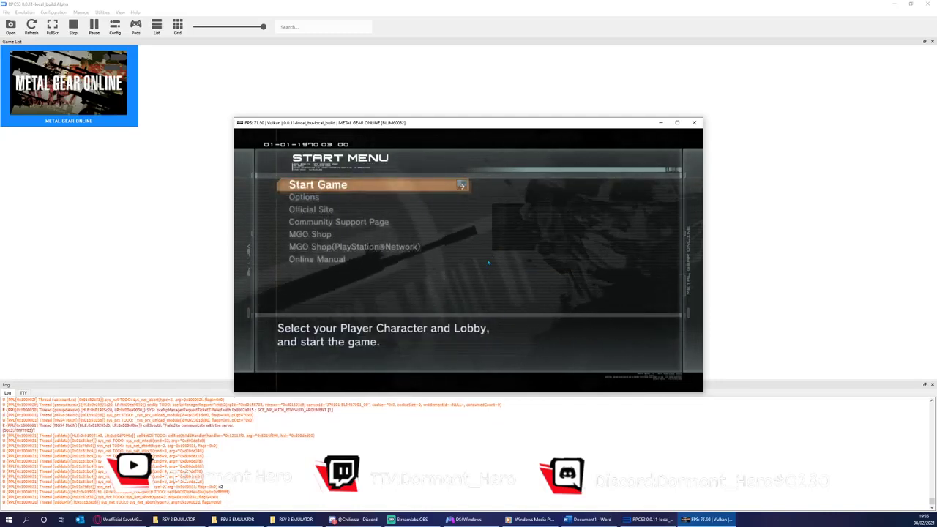
Log out from the game's Start Menu and open the login form from the ID Menu
{"action": "key", "text": "Down"}
{"action": "key", "text": "Up"}
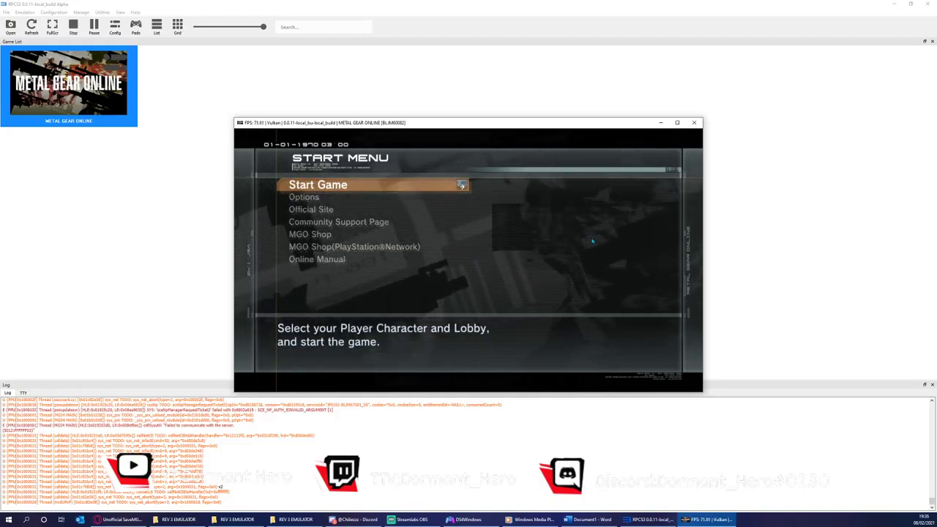
{"action": "key", "text": "c"}
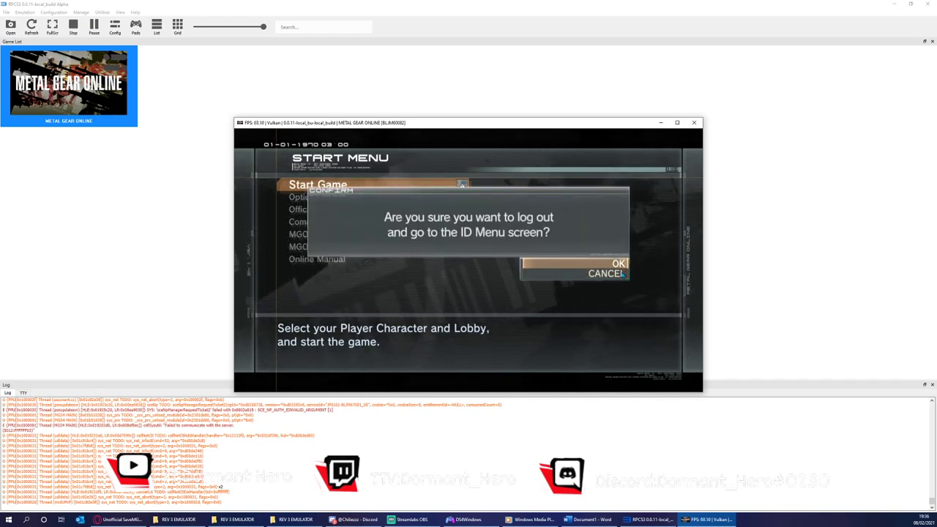
{"action": "key", "text": "c"}
{"action": "key", "text": "c"}
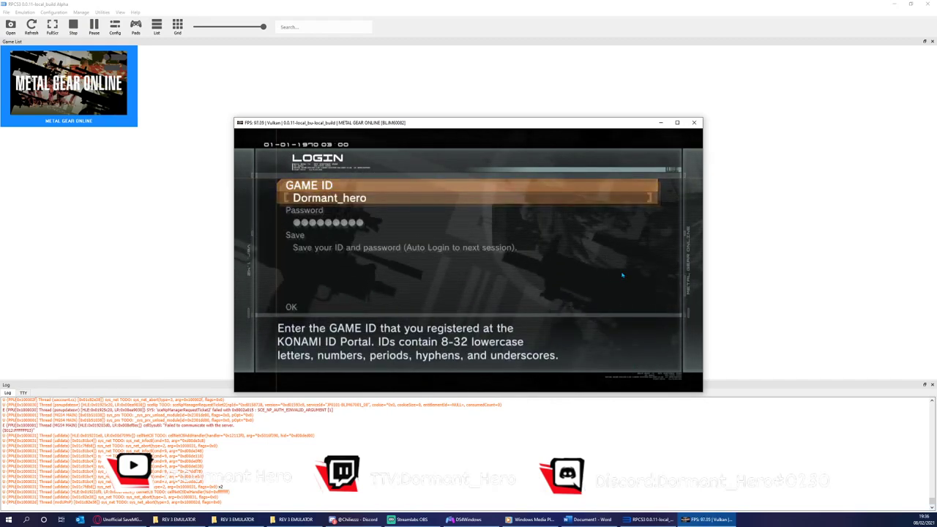
Log in with the saved game ID and password, dismissing the error dialog, and exit the game from the Start Menu
{"action": "key", "text": "Down"}
{"action": "key", "text": "Down"}
{"action": "key", "text": "Down"}
{"action": "key", "text": "c"}
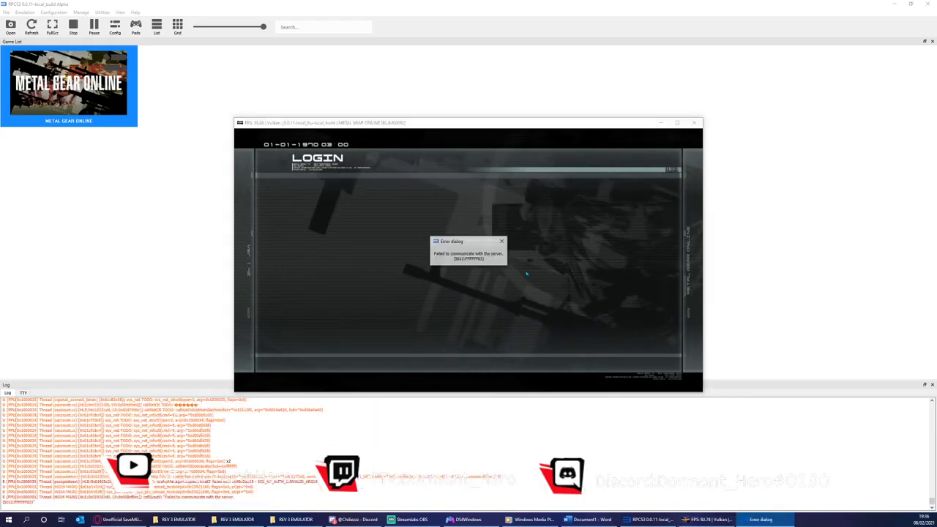
{"action": "left_click", "coordinate": [502, 241]}
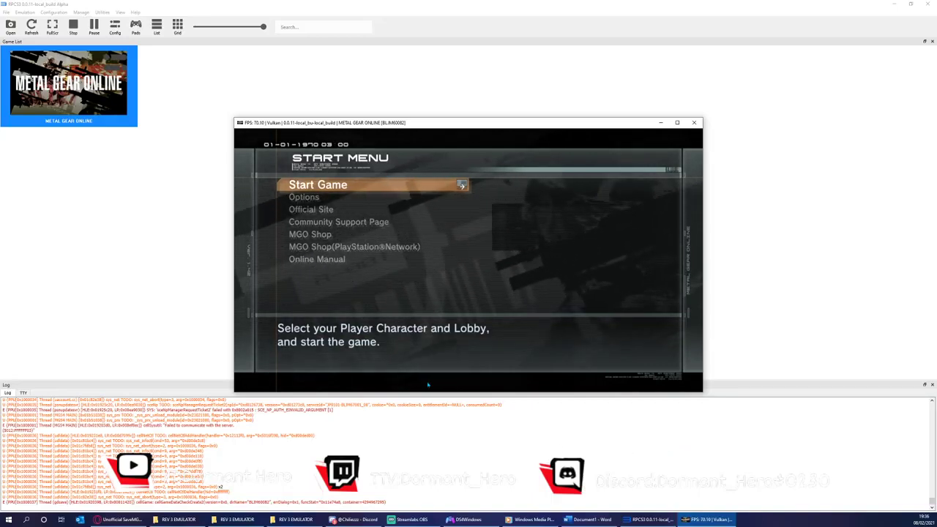
{"action": "left_click", "coordinate": [694, 122]}
{"action": "left_click", "coordinate": [472, 276]}
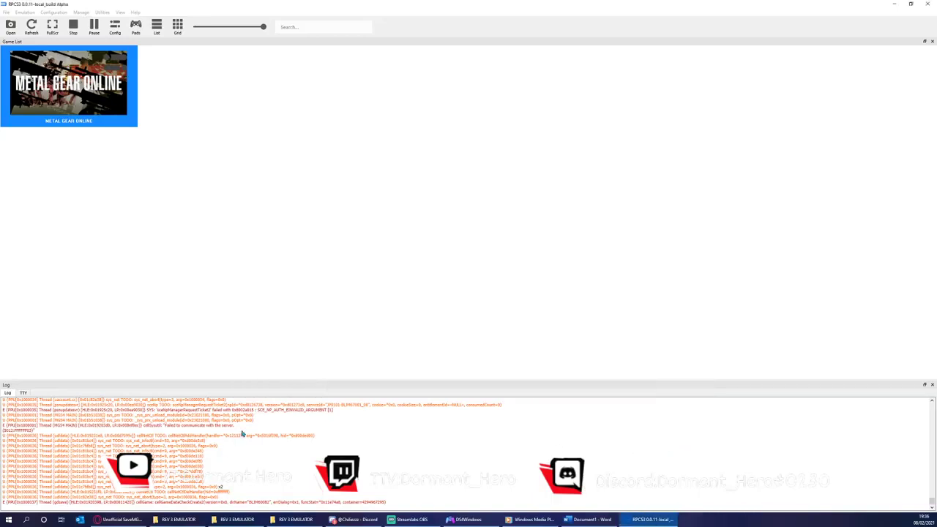